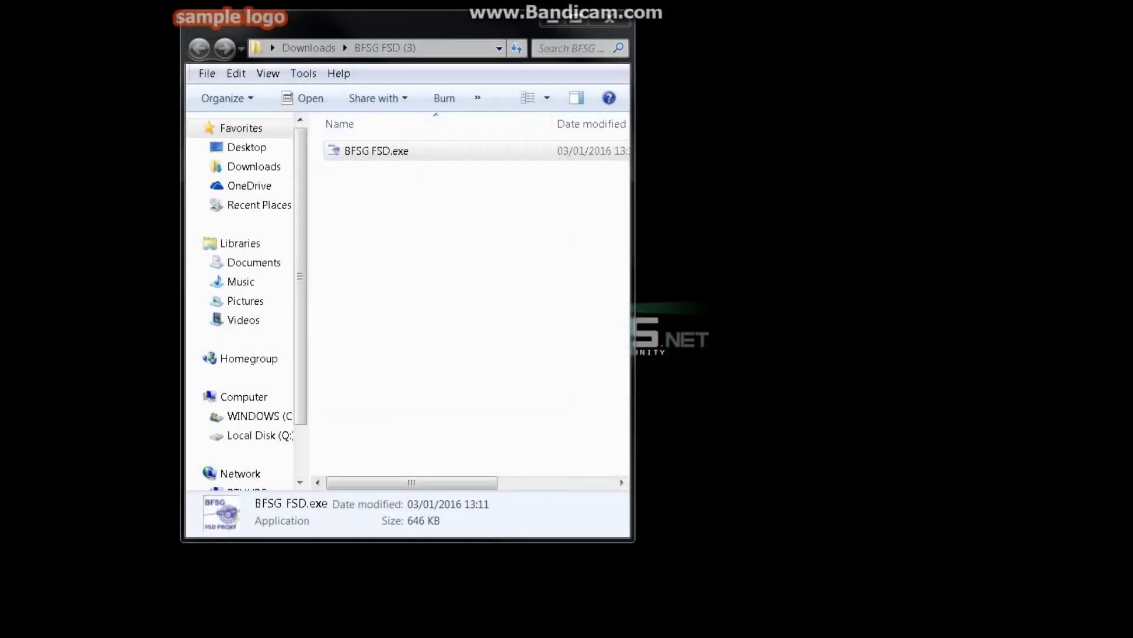
Step: Run BFSG FSD.exe and install BFSG FSD Proxy in the default folders with a desktop icon for all users
double_click(376, 151)
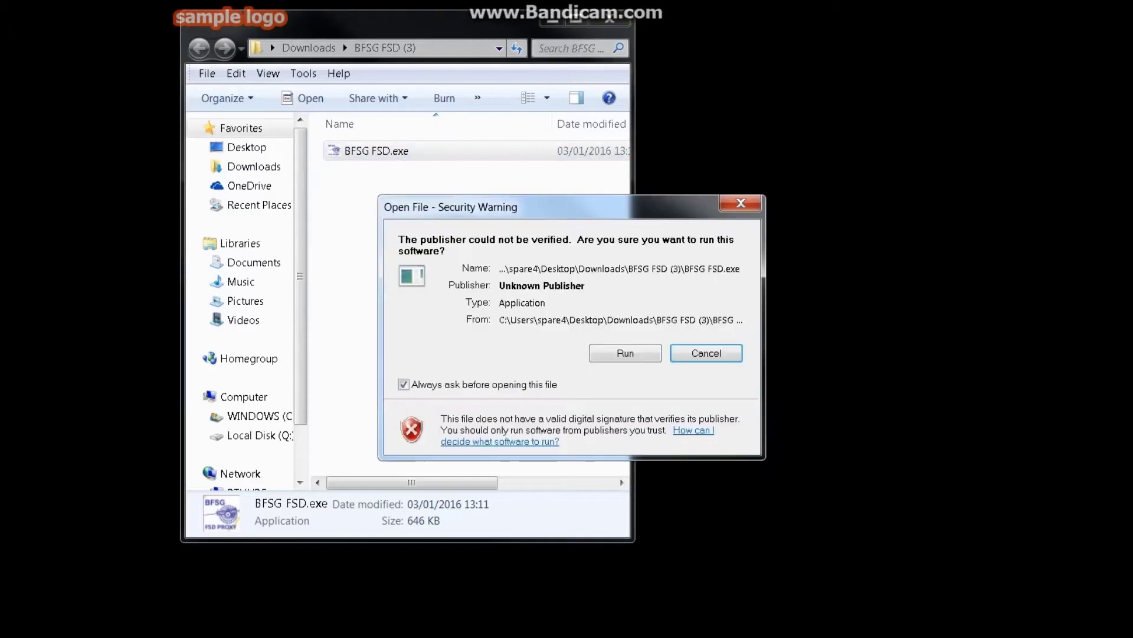
left_click(625, 353)
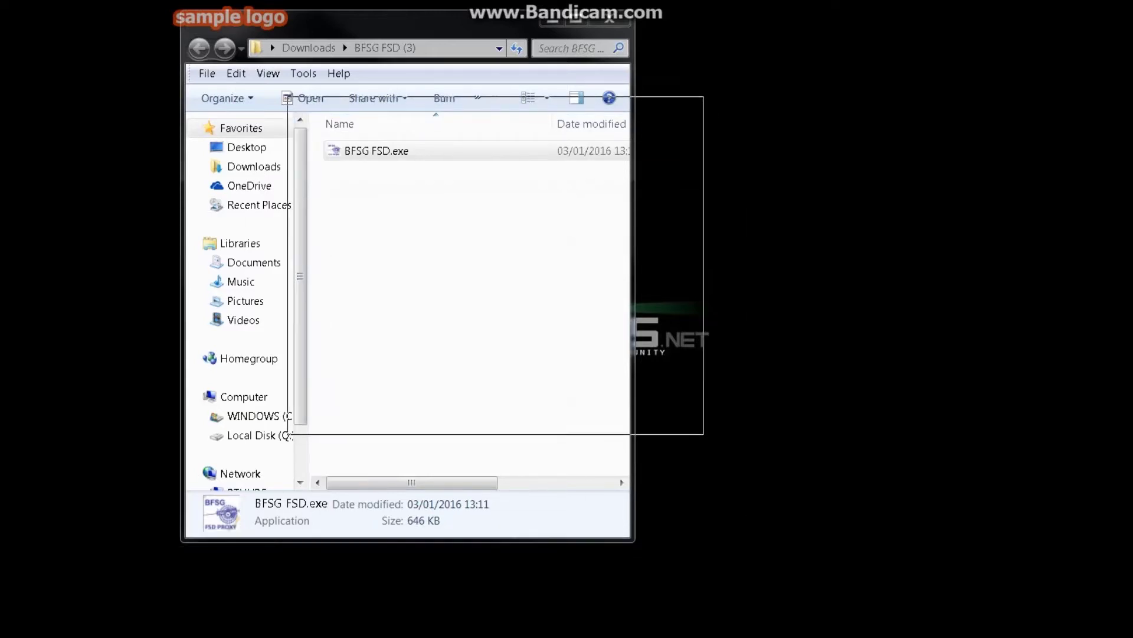
key("Return")
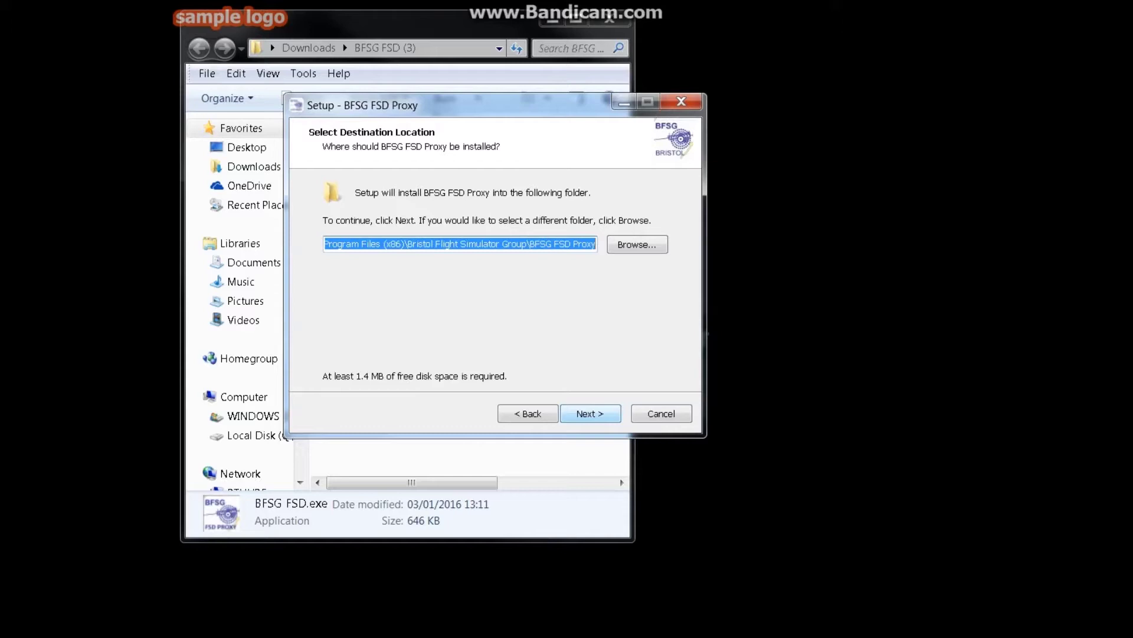
key("Return")
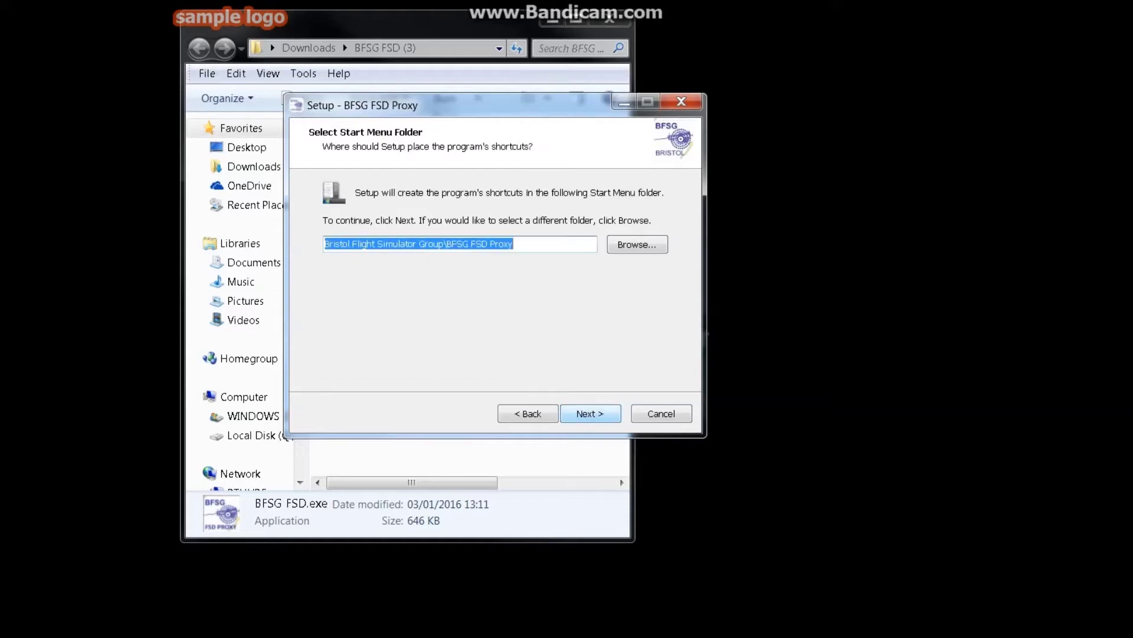
key("Return")
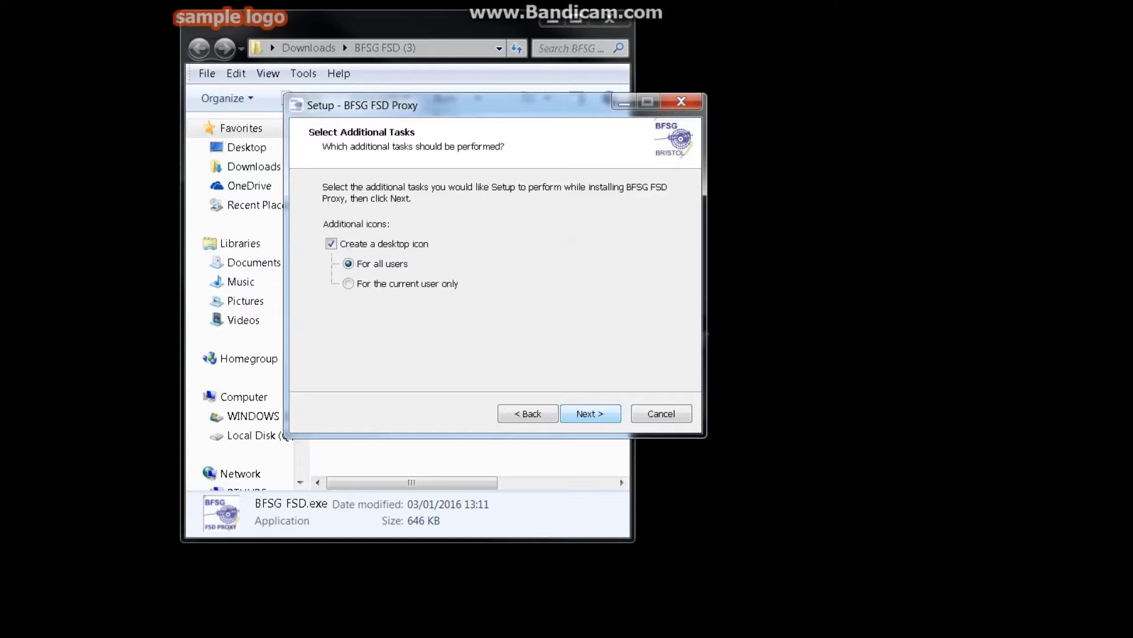
key("Return")
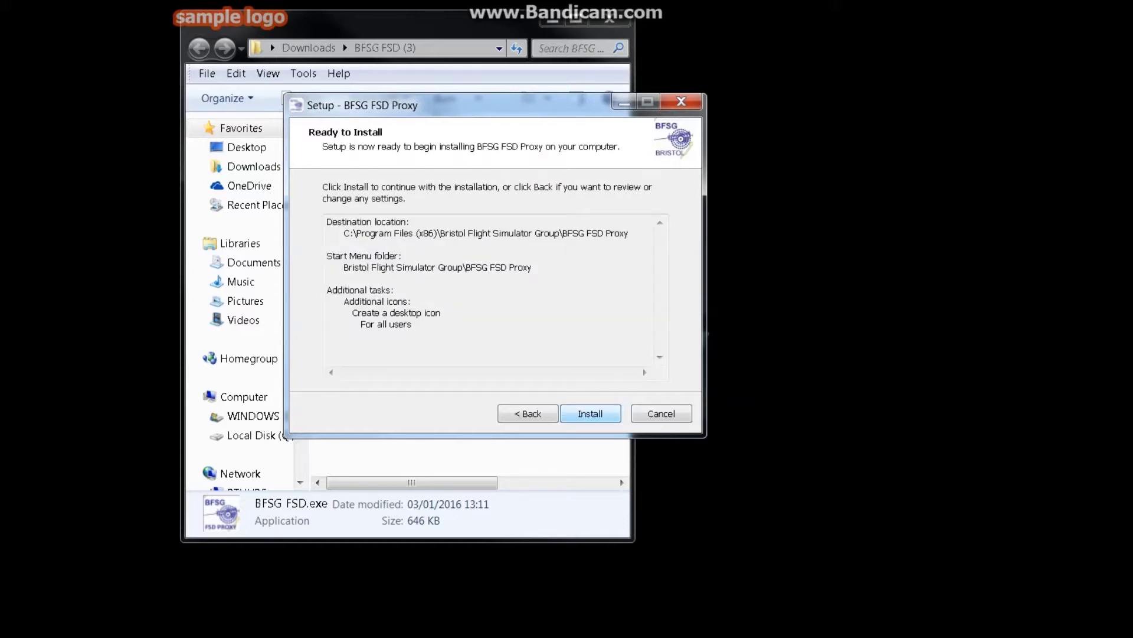
key("Return")
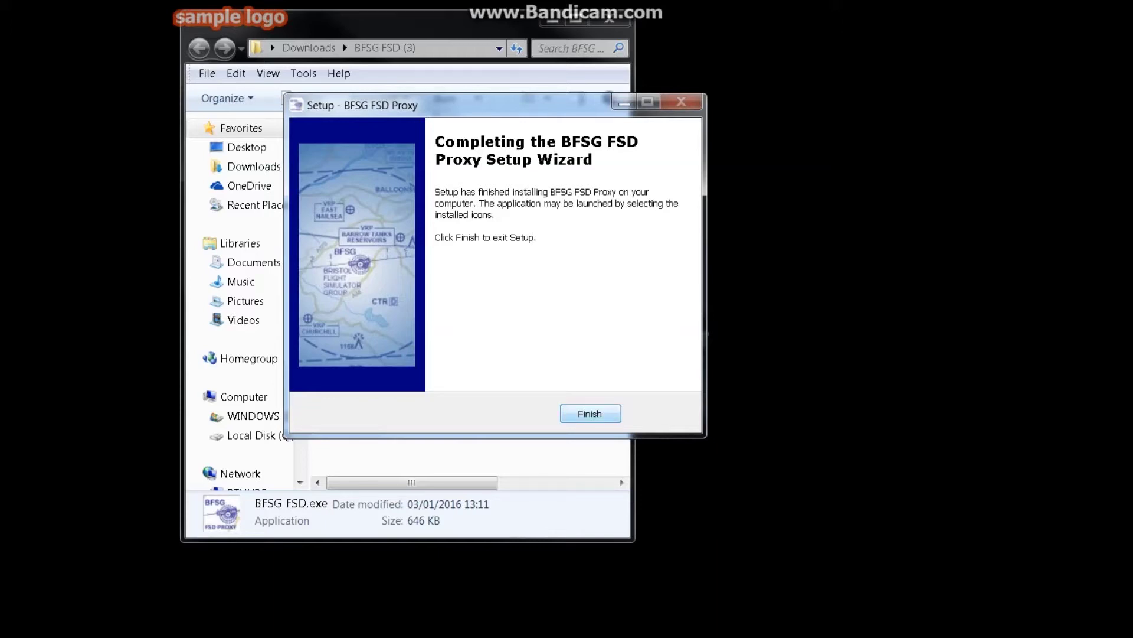
key("Return")
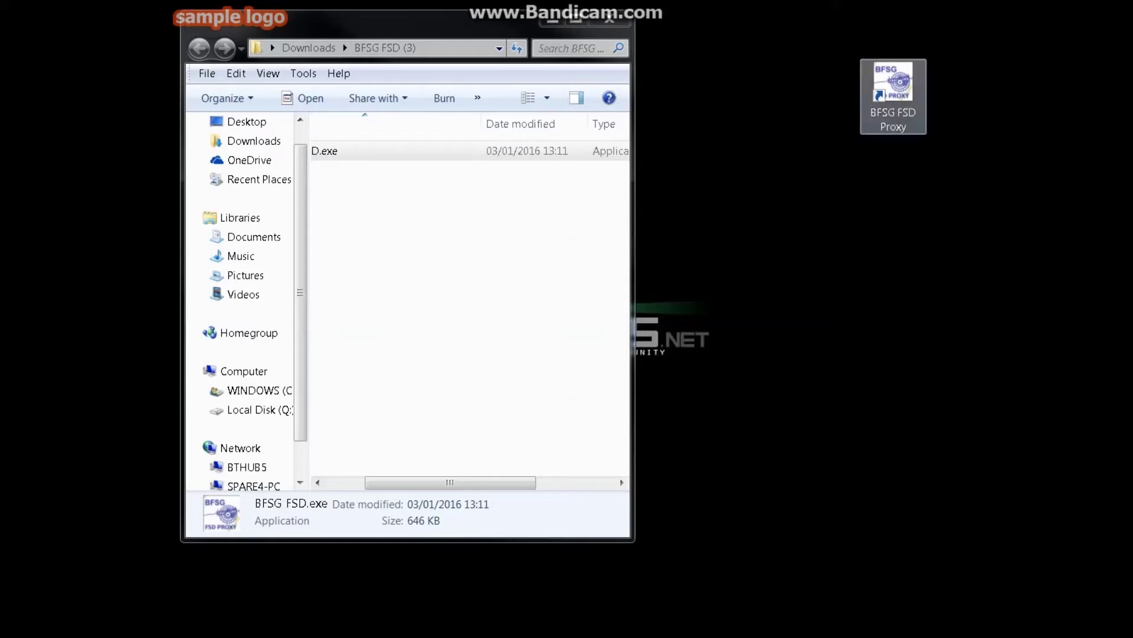
Step: Inspect the full Target path and the /remotehost argument in the BFSG FSD Proxy desktop shortcut's properties
right_click(893, 93)
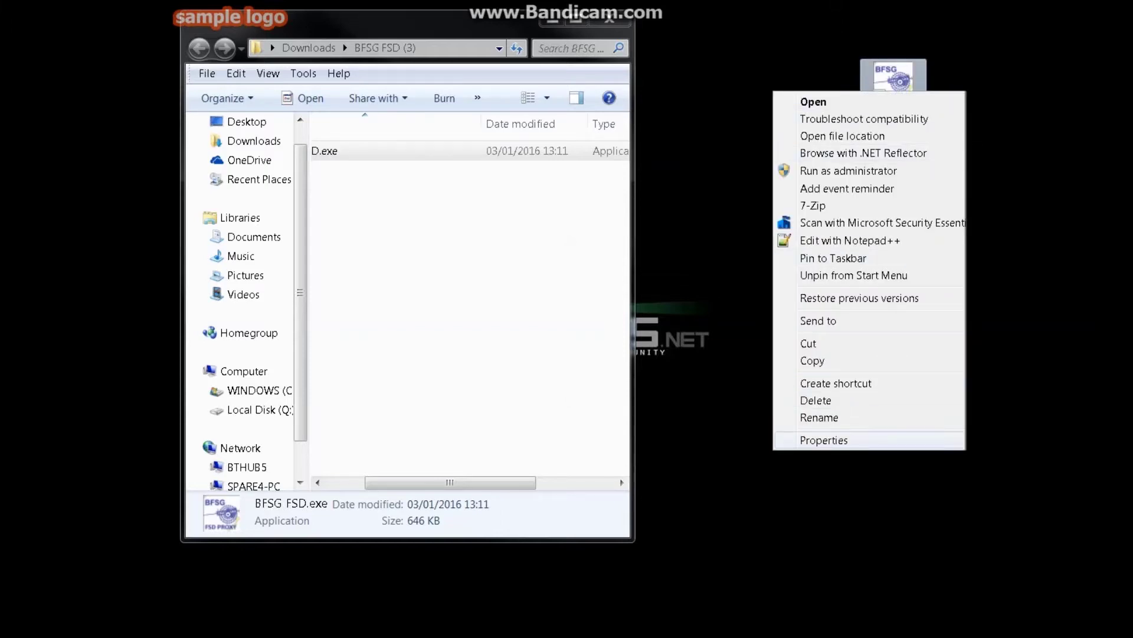
left_click(824, 440)
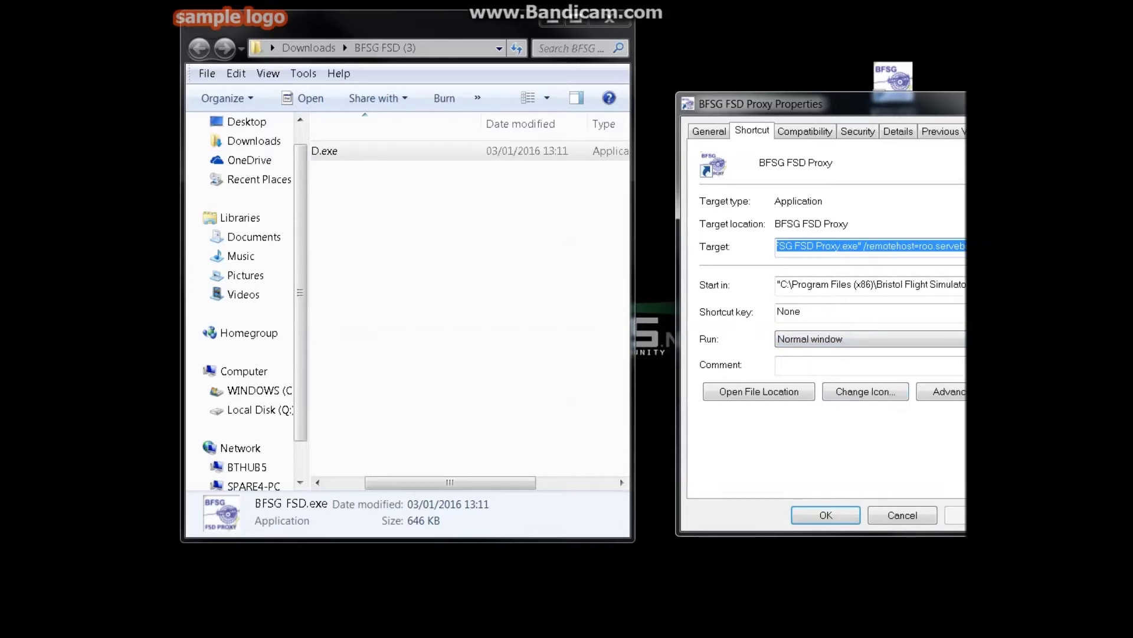
left_click(817, 246)
key("Right")
key("Right")
key("Right")
key("Right")
key("Right")
key("Right")
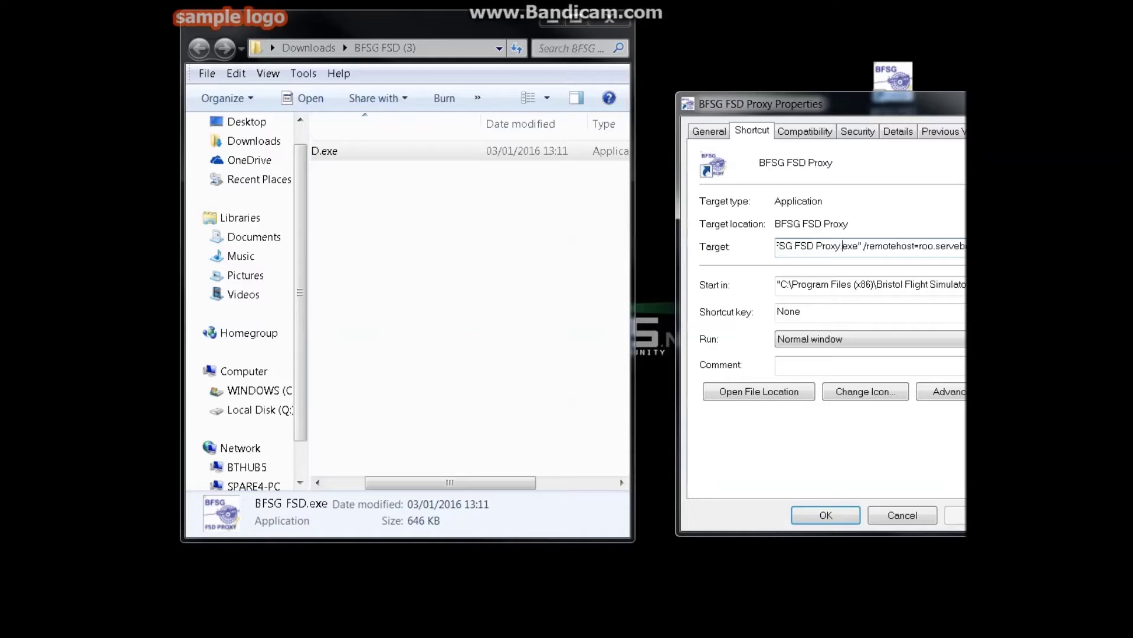
key("Right")
key("Right")
key("Right")
key("Right")
key("Right")
key("Right")
key("Right")
key("Right")
key("Right")
key("Right")
key("Right")
key("Right")
key("Right")
key("Right")
key("Right")
key("Right")
key("Right")
key("Right")
key("Right")
key("Right")
key("Left")
key("Left")
left_click_drag(817, 104, 672, 92)
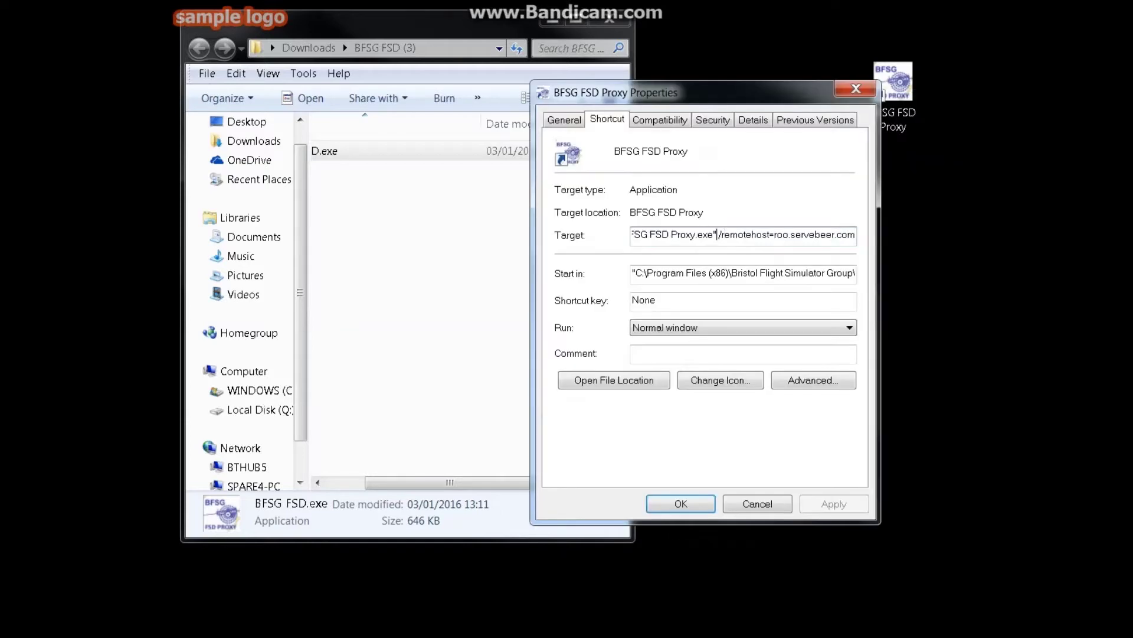
key("Left")
key("Left")
key("Left")
key("Left")
key("Left")
key("Left")
key("Left")
key("Left")
key("Left")
key("Left")
key("Left")
key("Left")
key("Left")
key("Left")
key("Left")
key("Left")
key("Left")
key("Left")
key("Left")
key("Left")
key("Left")
key("Left")
key("Left")
key("Left")
key("Left")
key("Left")
key("Left")
key("Left")
key("Left")
key("Left")
key("Left")
key("Left")
key("Left")
key("Left")
key("Left")
key("Left")
key("Left")
key("Left")
key("Left")
key("Left")
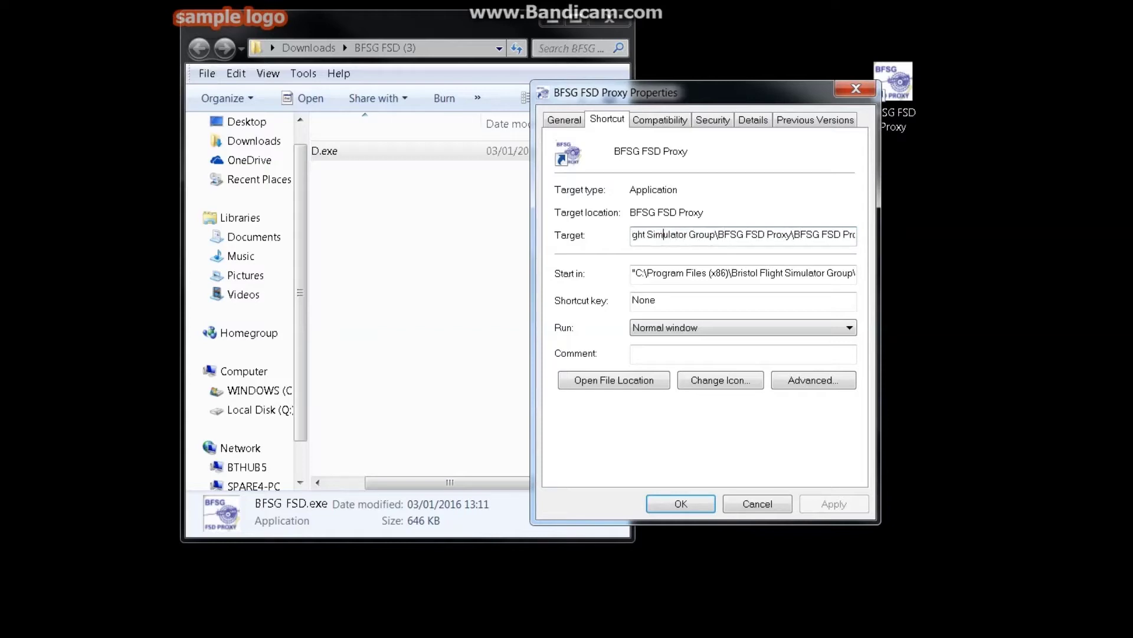
key("Left")
key("Left")
key("Left")
key("Left")
key("Left")
key("Left")
key("Left")
key("Left")
key("Left")
key("Left")
key("Left")
key("Left")
key("Left")
key("Left")
key("Left")
key("Left")
key("Left")
key("Left")
key("Left")
key("Left")
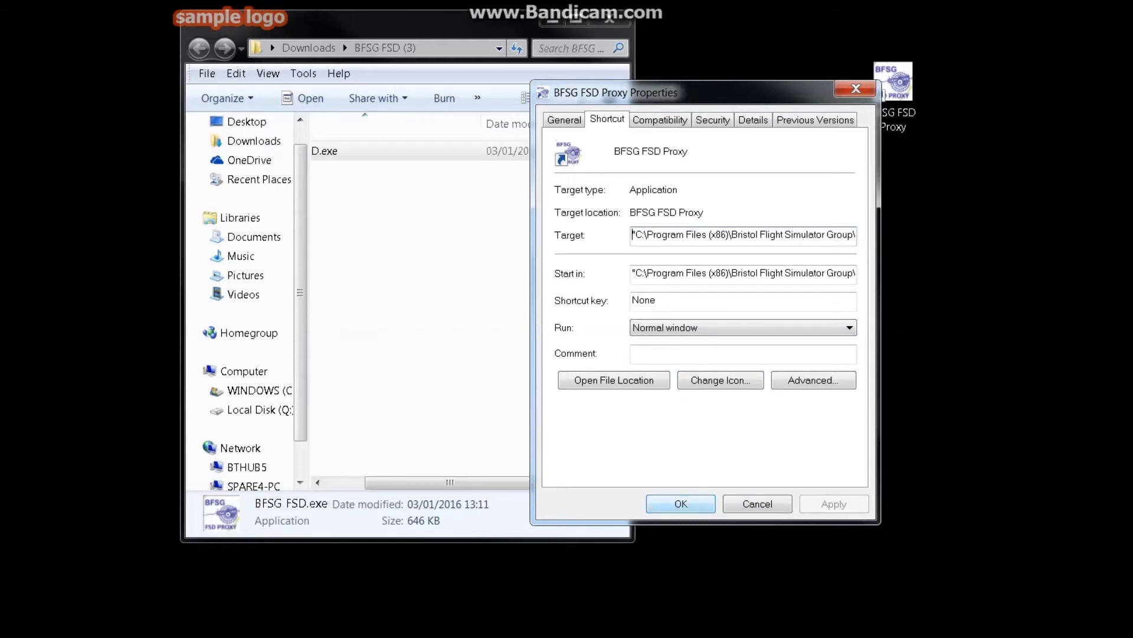
key("Return")
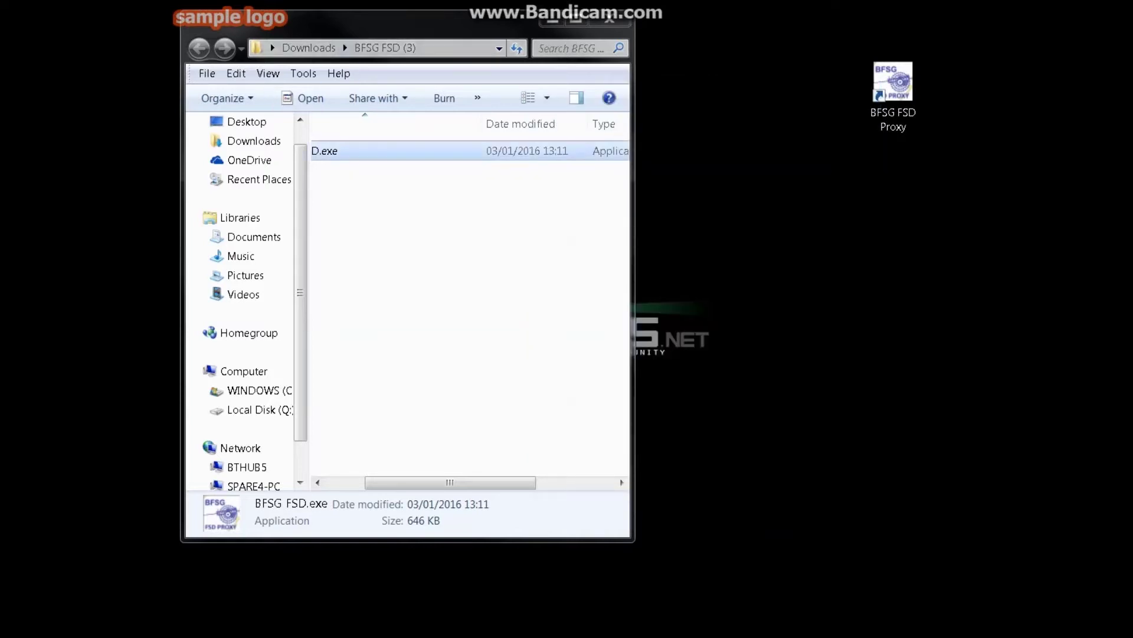
Step: Launch BFSG FSD Proxy from its desktop shortcut, place its window in view and close the installer's folder window
left_click(893, 96)
double_click(893, 96)
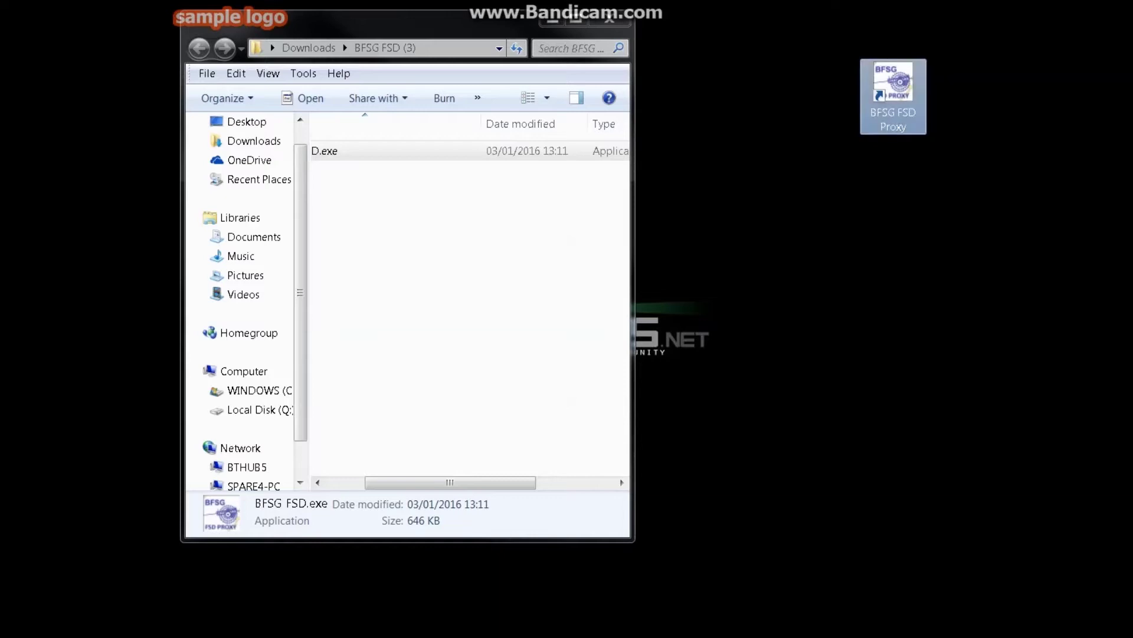
left_click_drag(54, 11, 635, 128)
left_click(610, 21)
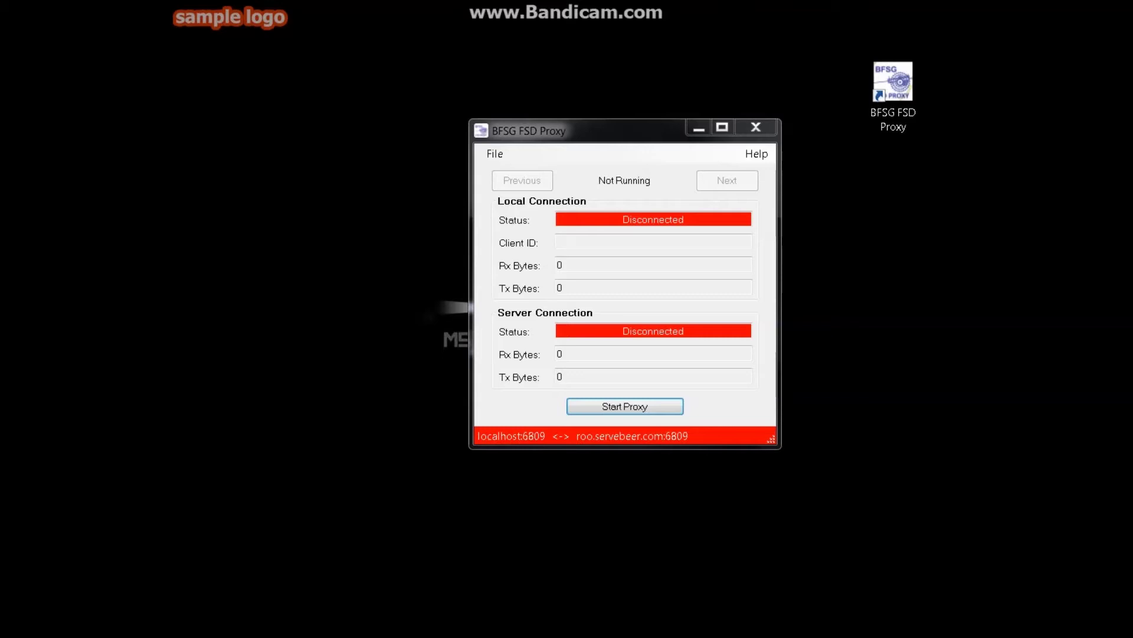
Step: In the vPilot network settings, fill in the CID, account password and full name, and set the home airport to EGEO
left_click_drag(171, 83, 547, 27)
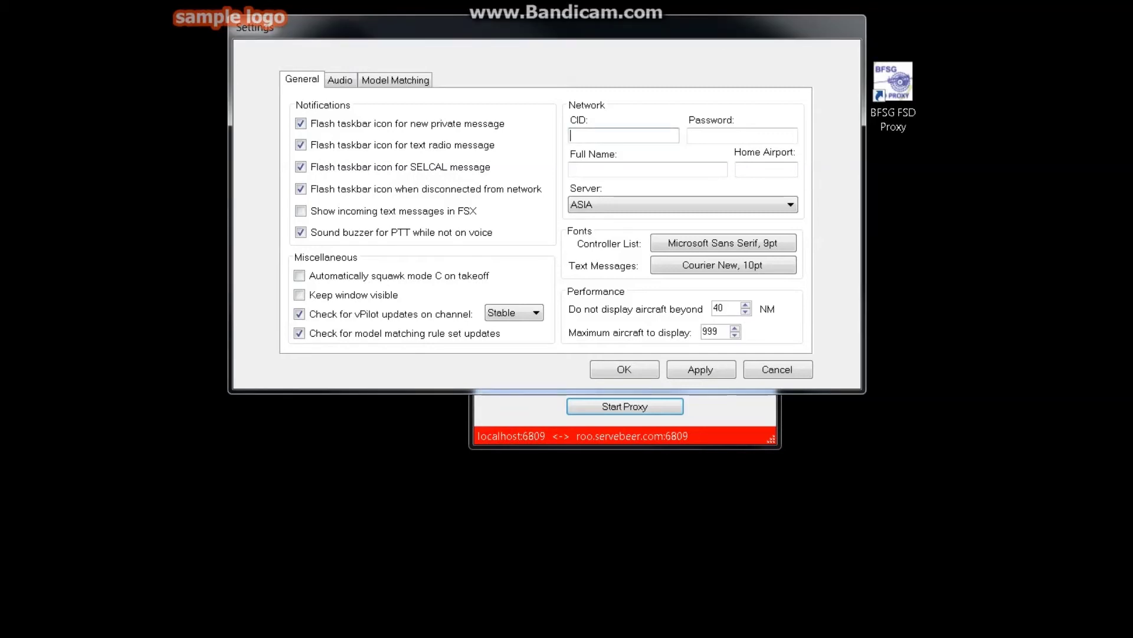
type("MSFPILOT")
left_click(720, 136)
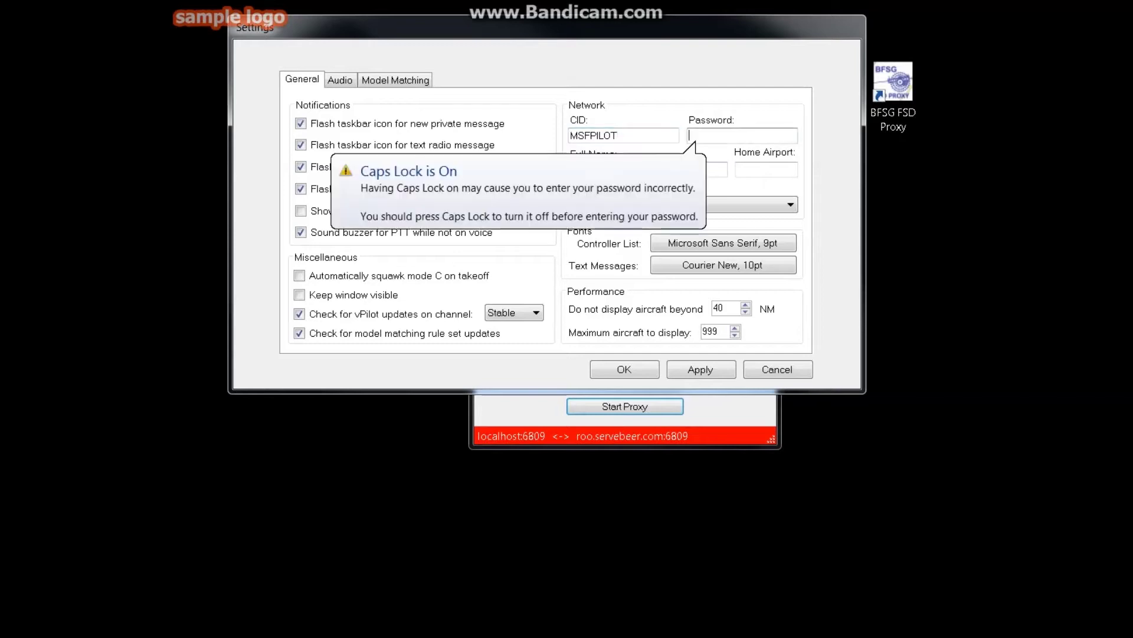
type("****")
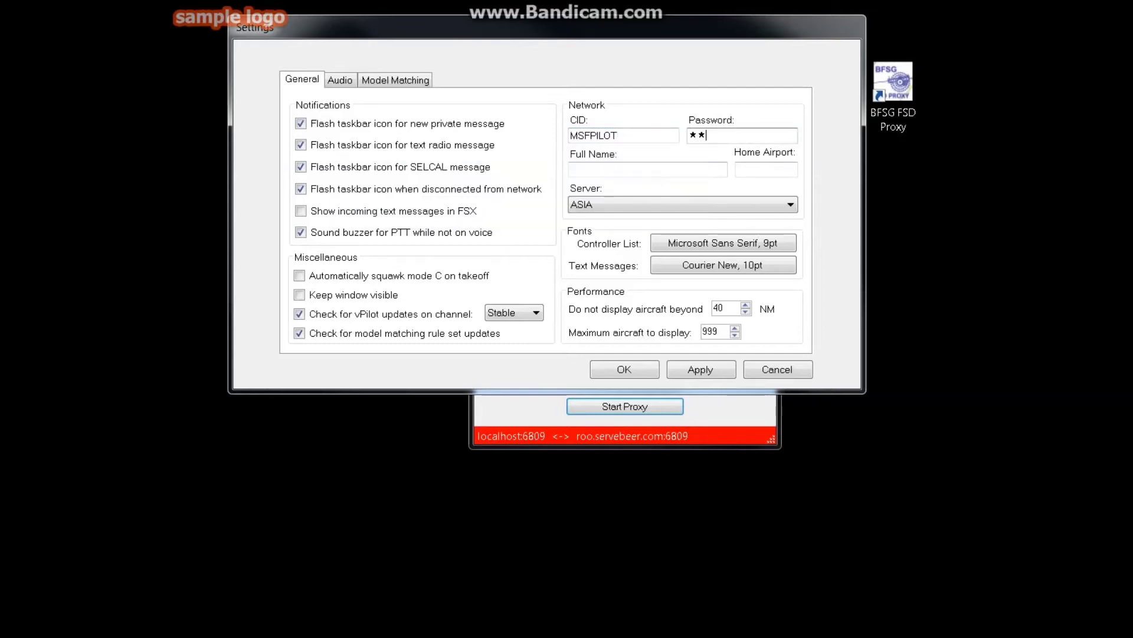
type("****")
left_click(638, 170)
type("Edd")
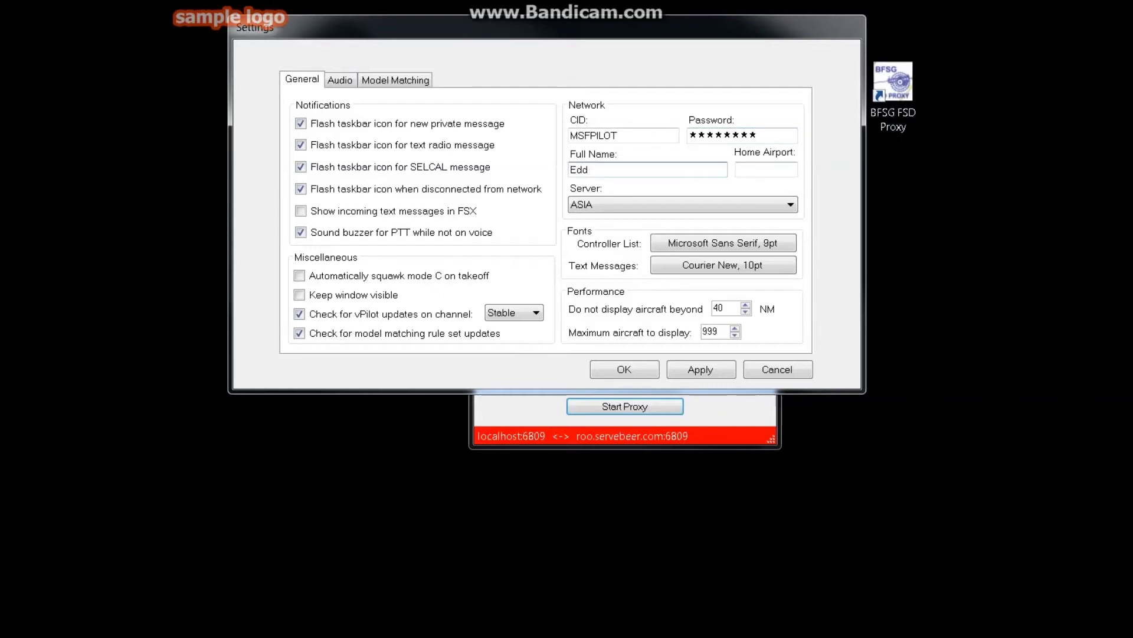
left_click(766, 170)
type("EGEO")
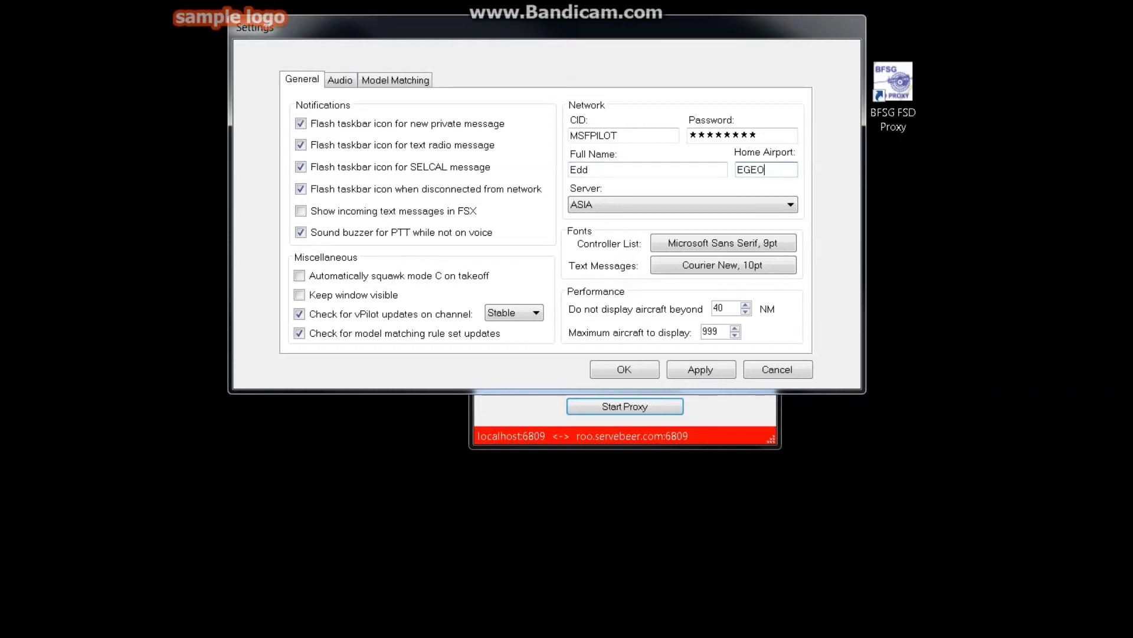
Step: Set the network server to Local Proxy, apply the change and close the settings
left_click(766, 204)
key("Down")
key("Down")
key("Down")
key("Down")
key("Down")
key("Down")
key("Down")
key("Down")
key("Down")
key("Down")
key("Down")
key("Down")
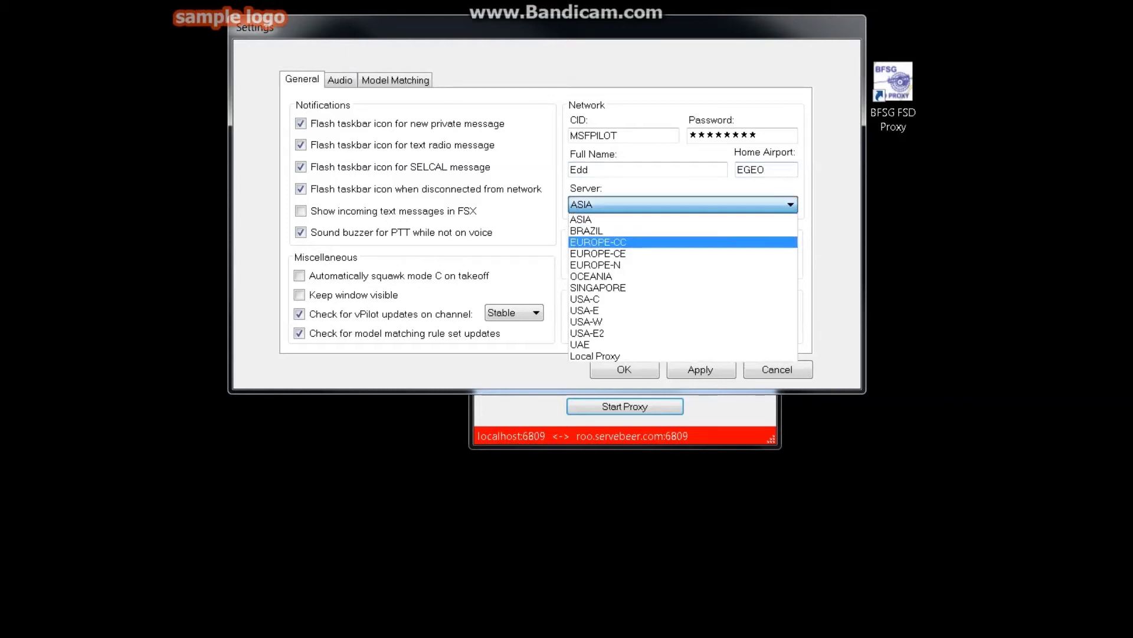
key("Return")
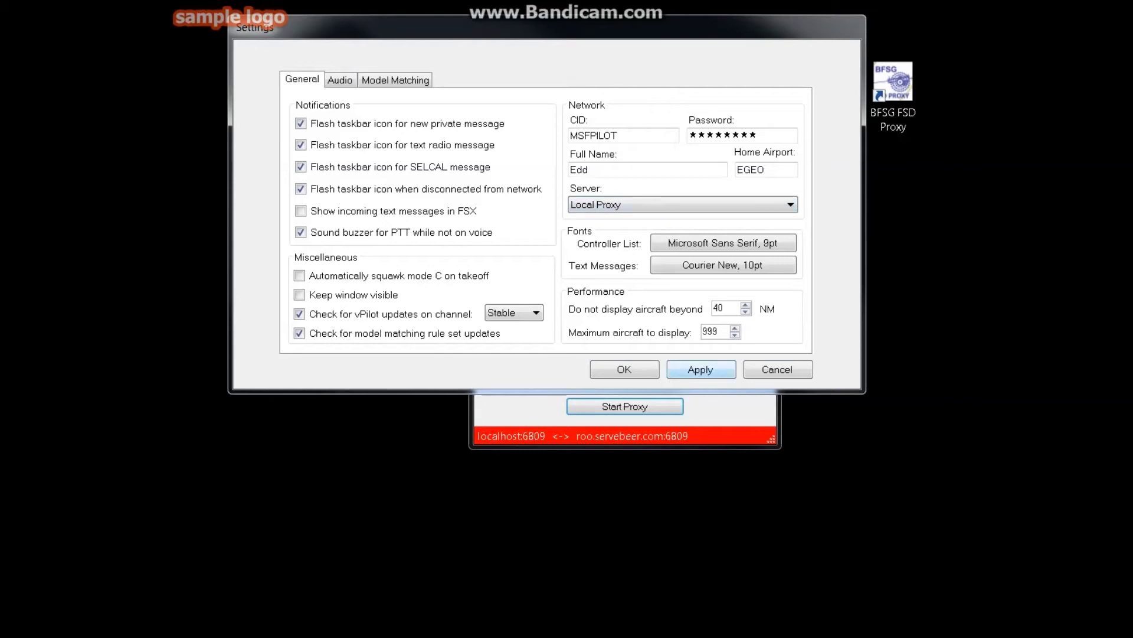
left_click(702, 369)
key("Return")
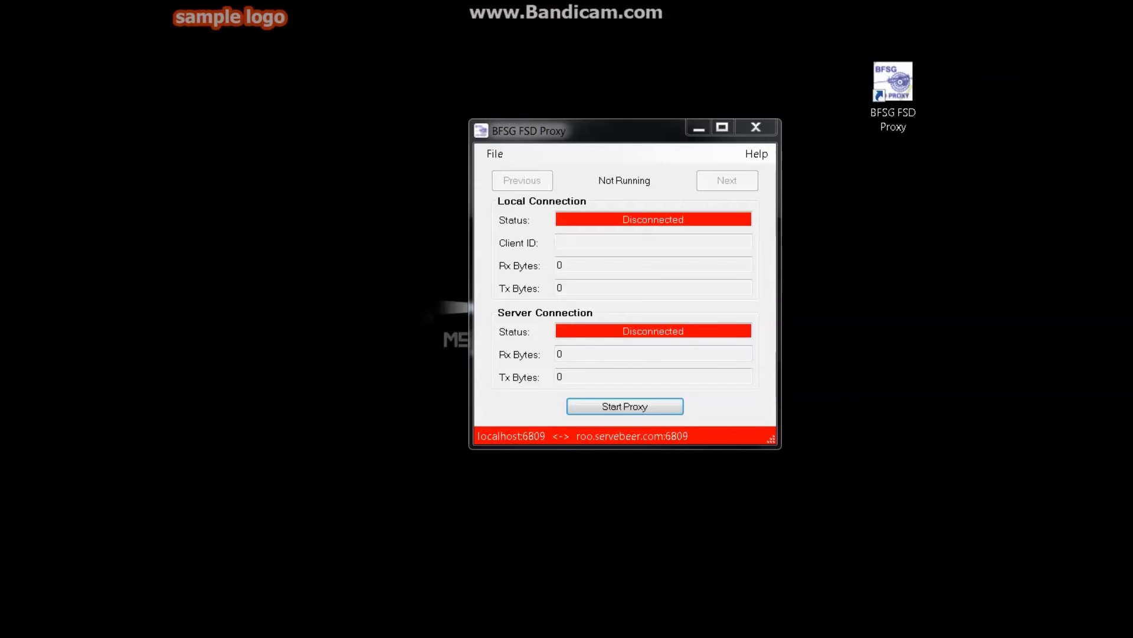
Step: Bring the main vPilot window into view and minimise the BFSG FSD Proxy window
left_click_drag(169, 134, 540, 85)
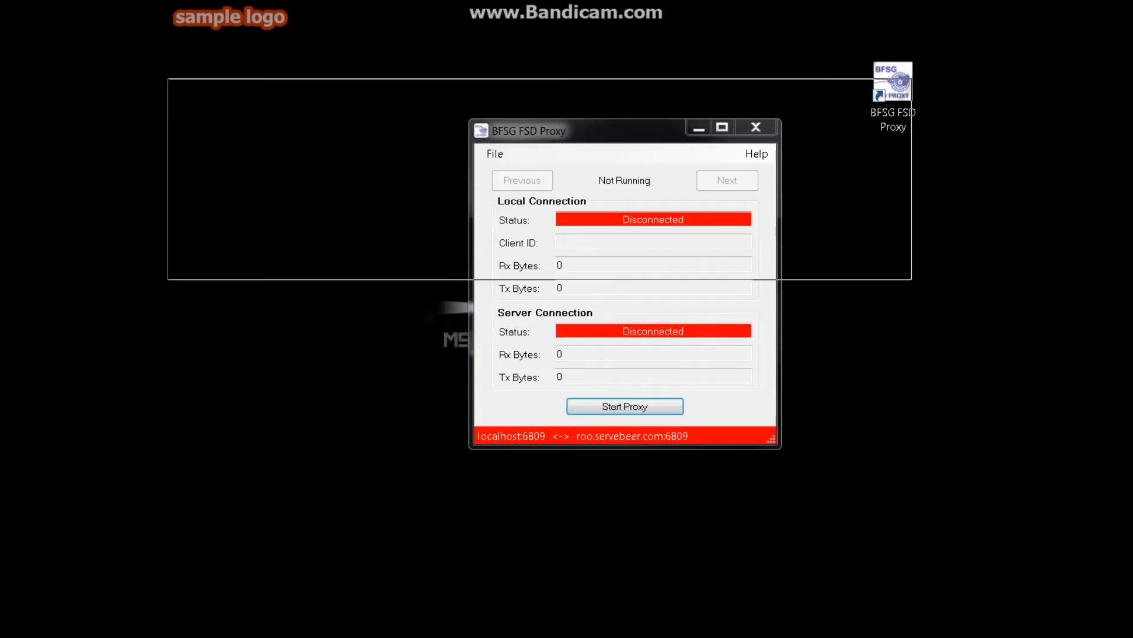
left_click(696, 307)
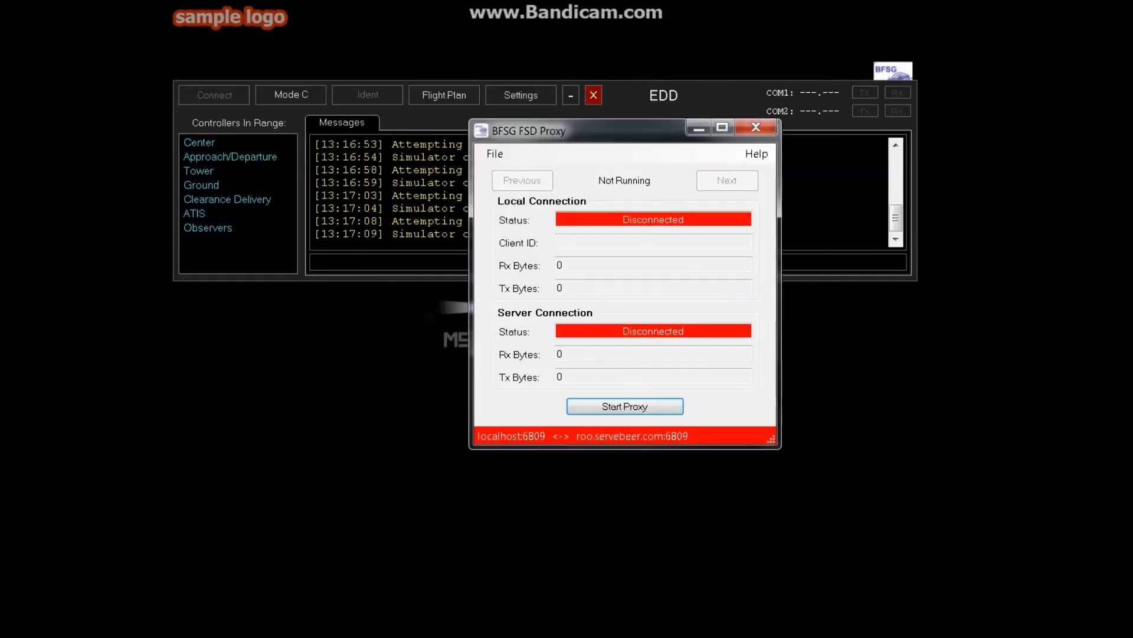
left_click(699, 128)
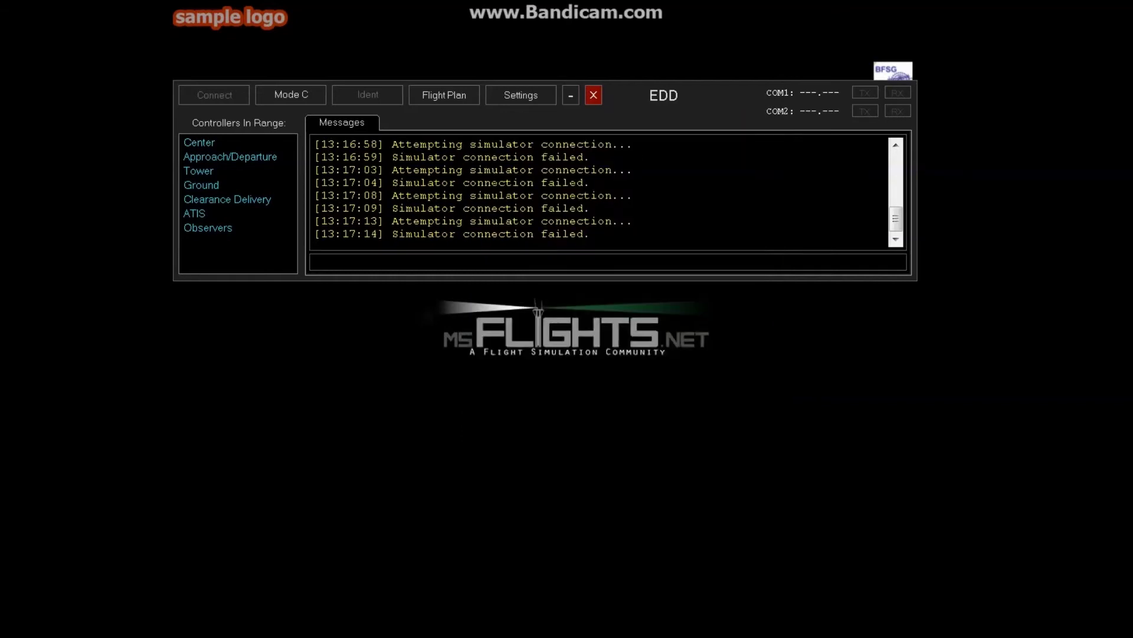
Step: Reopen the vPilot settings and remove the FSX Default Aircraft_ms rule set from the downloaded model matching rule sets
left_click(521, 94)
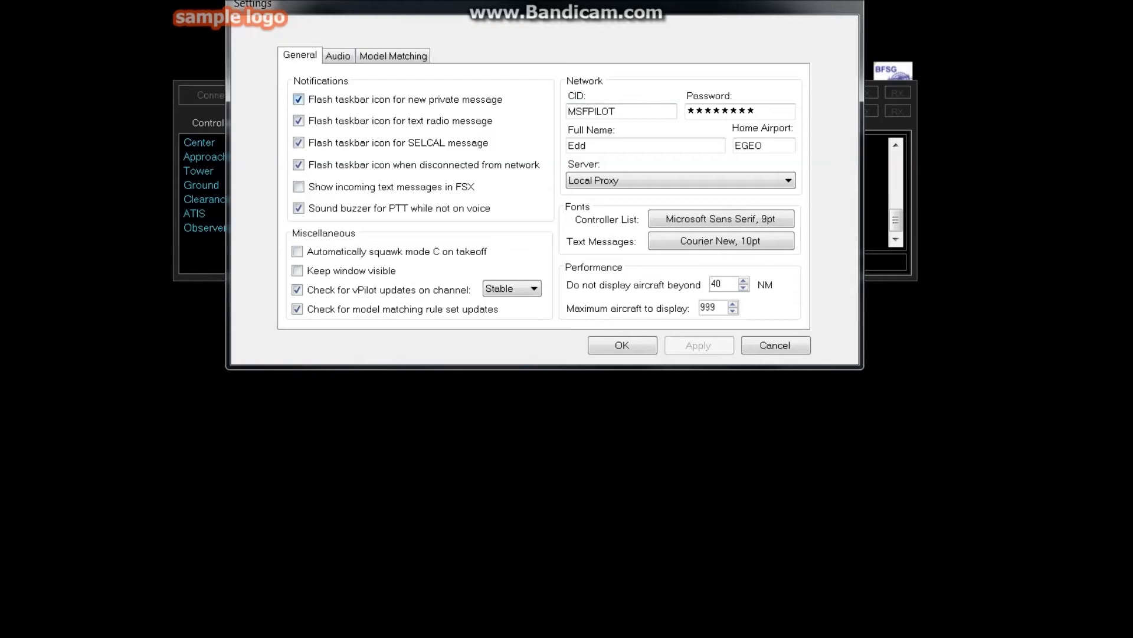
left_click(338, 55)
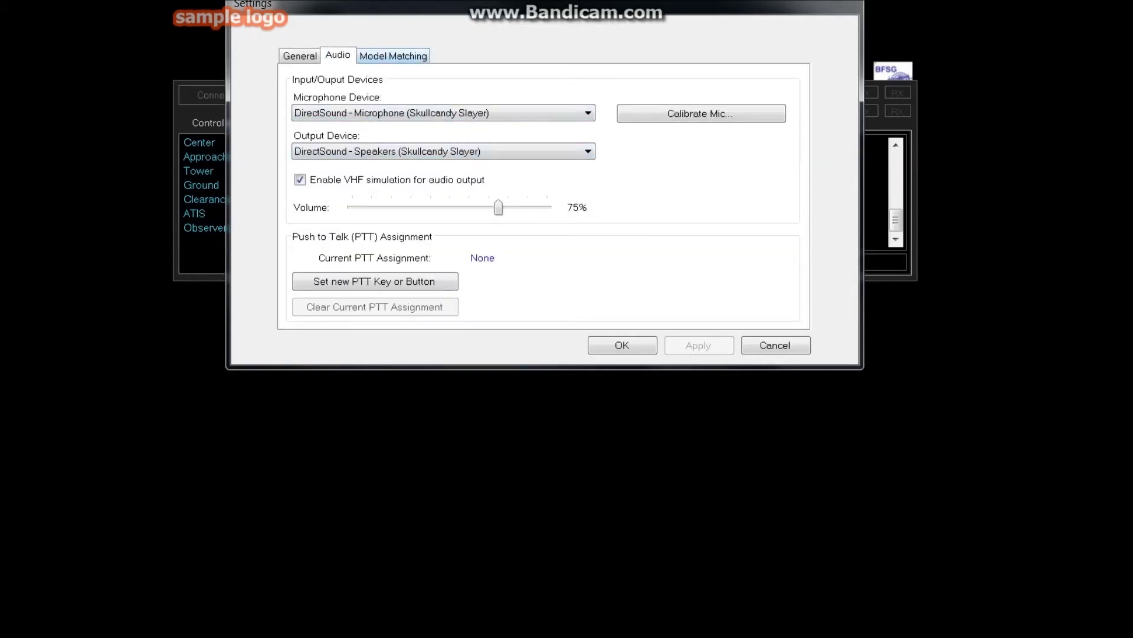
left_click(393, 55)
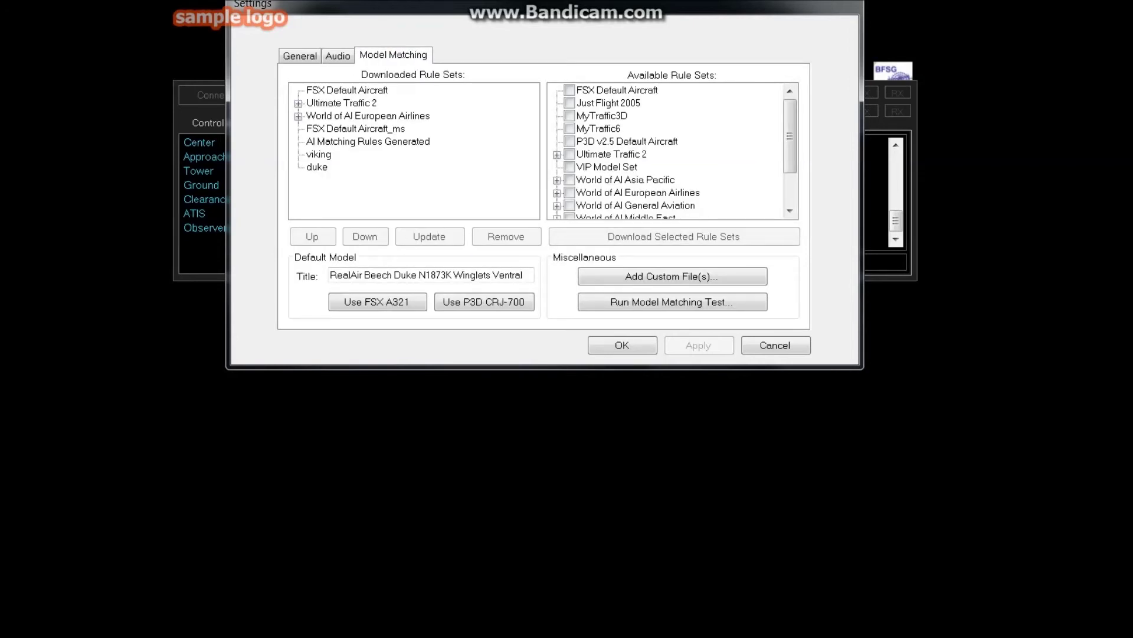
left_click(355, 128)
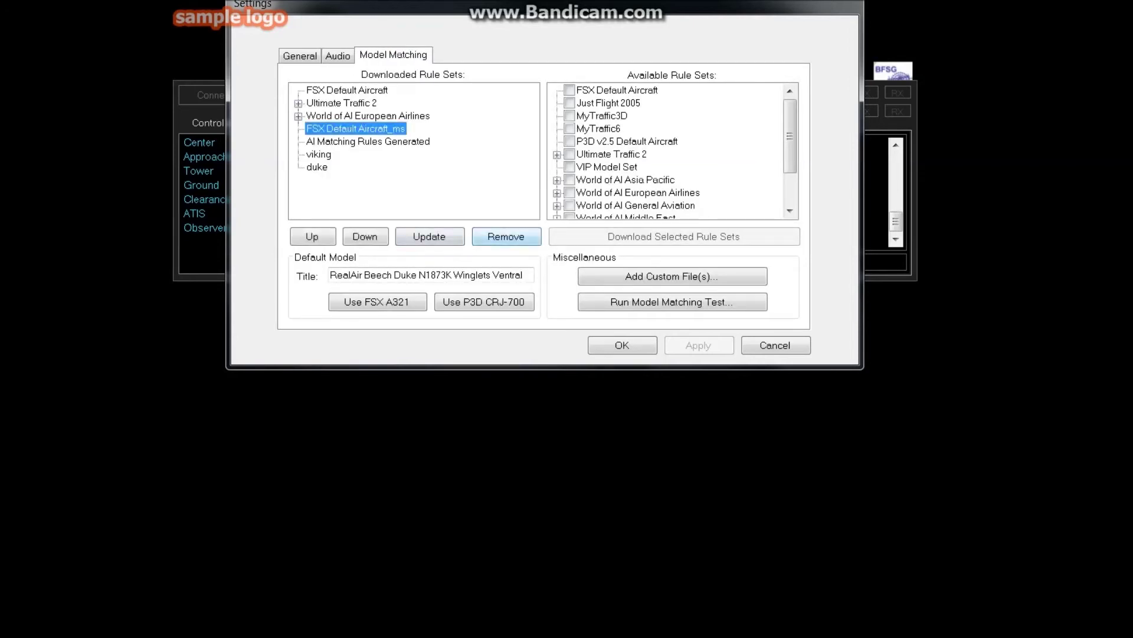
left_click(506, 237)
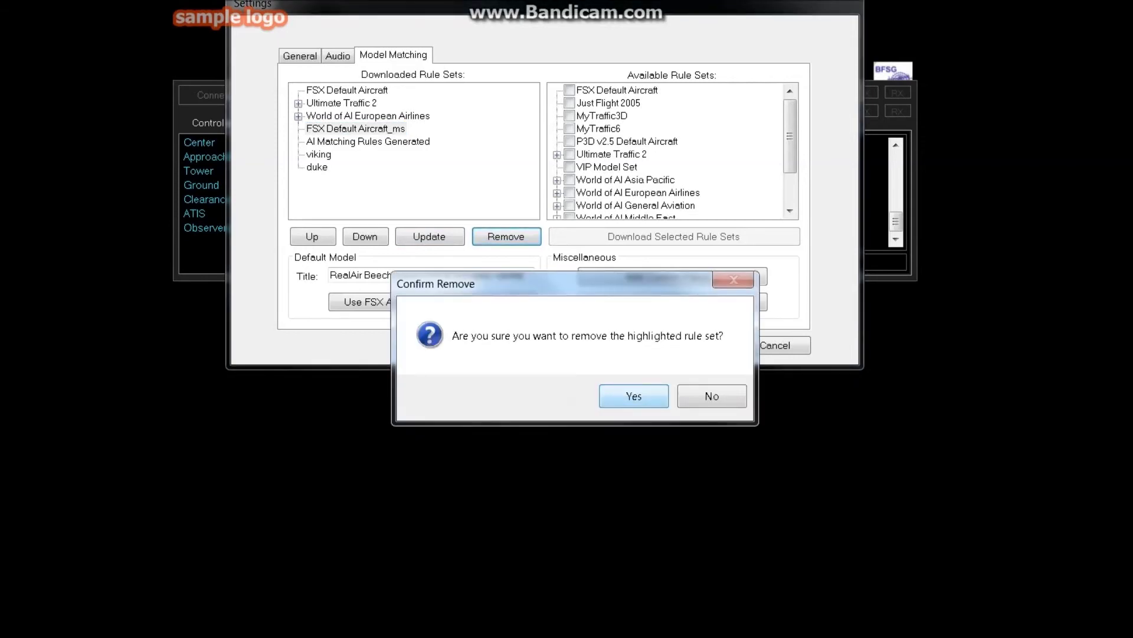
left_click(634, 396)
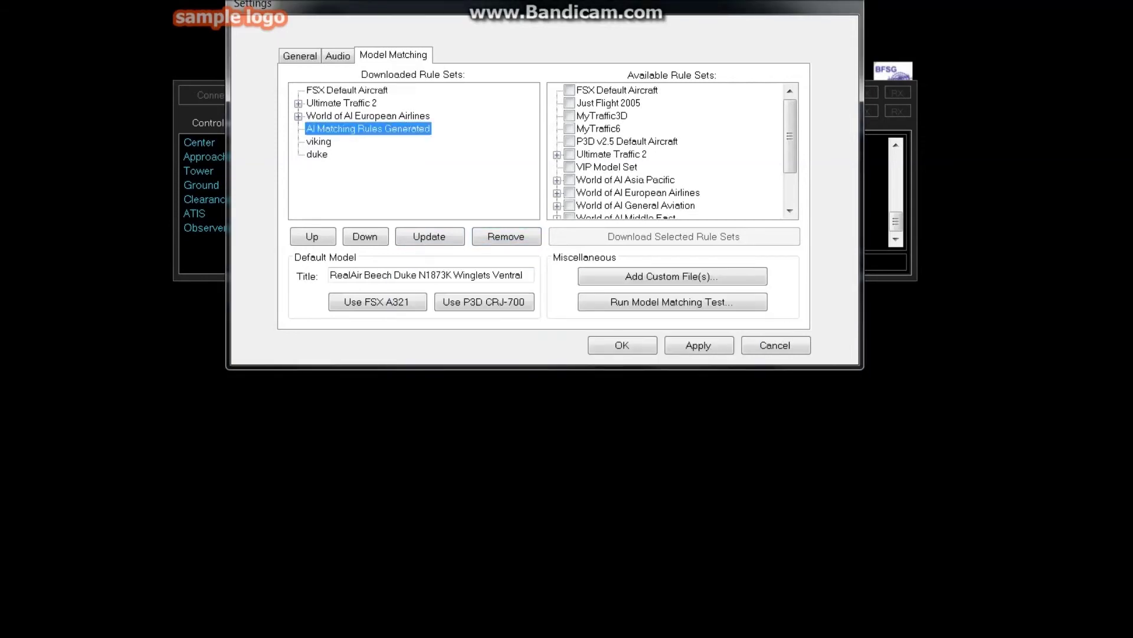
Step: Remove the FSX Default Aircraft rule set from the downloaded rule sets
left_click(347, 90)
left_click(506, 237)
left_click(633, 396)
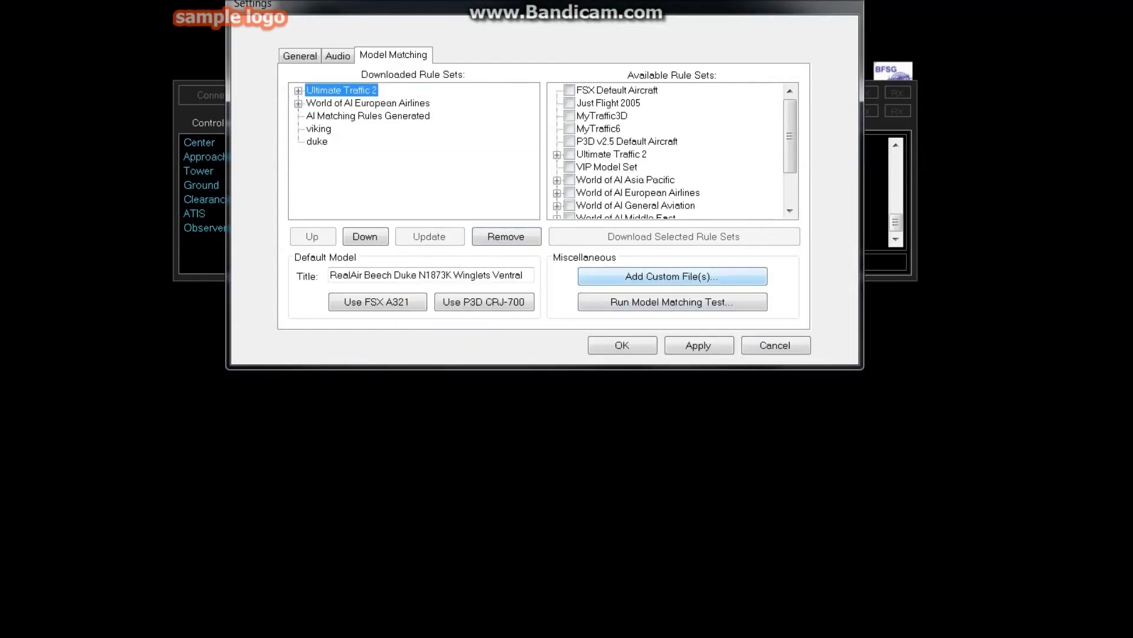
Step: Add the custom rule set file FSX Default Aircraft_ms.vmr to model matching, apply the change and close the settings
left_click(672, 276)
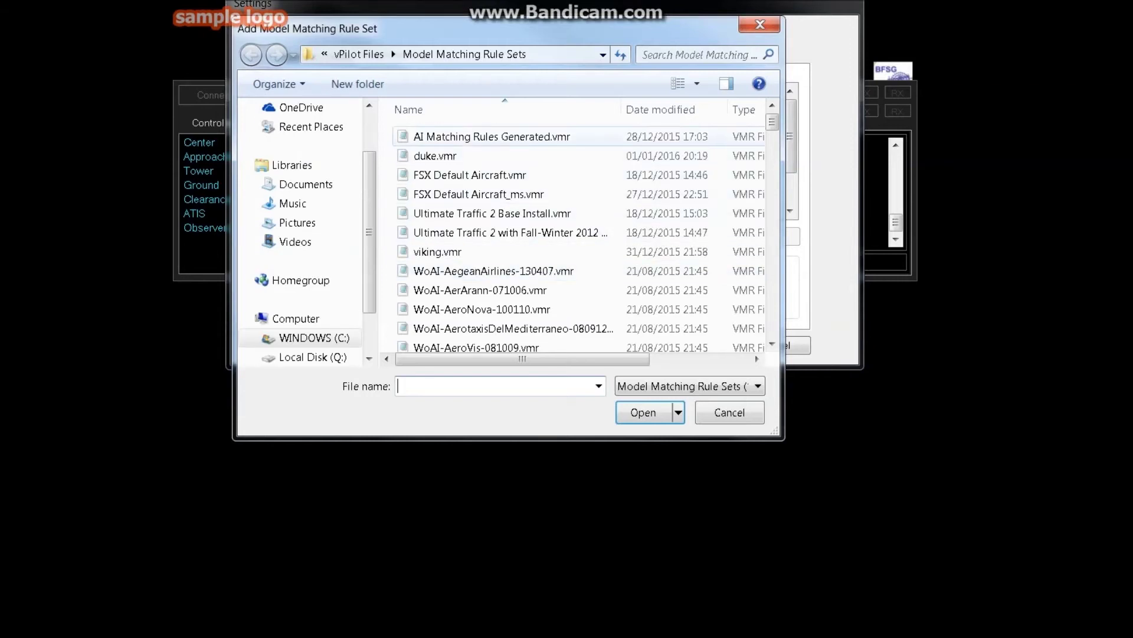
left_click(477, 194)
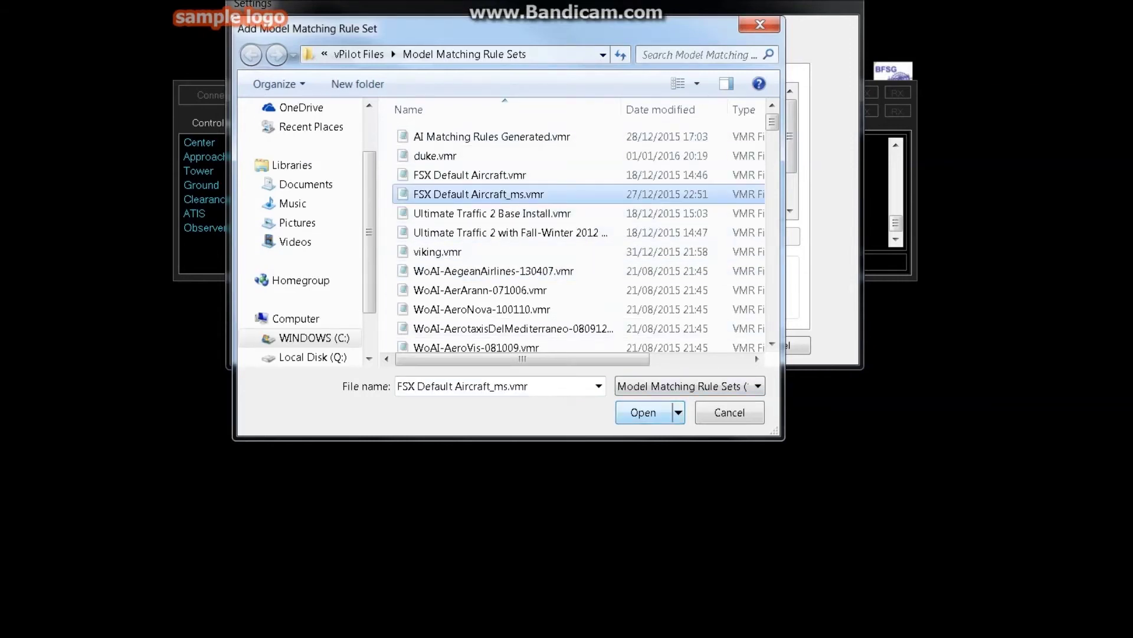
left_click(643, 412)
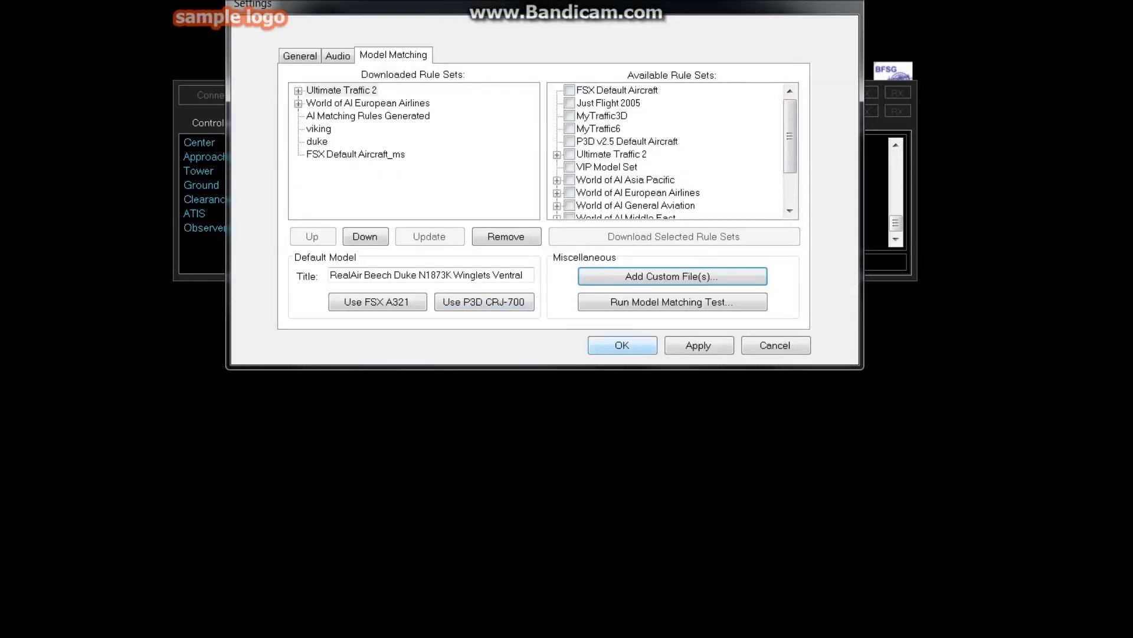
left_click(699, 346)
left_click(622, 346)
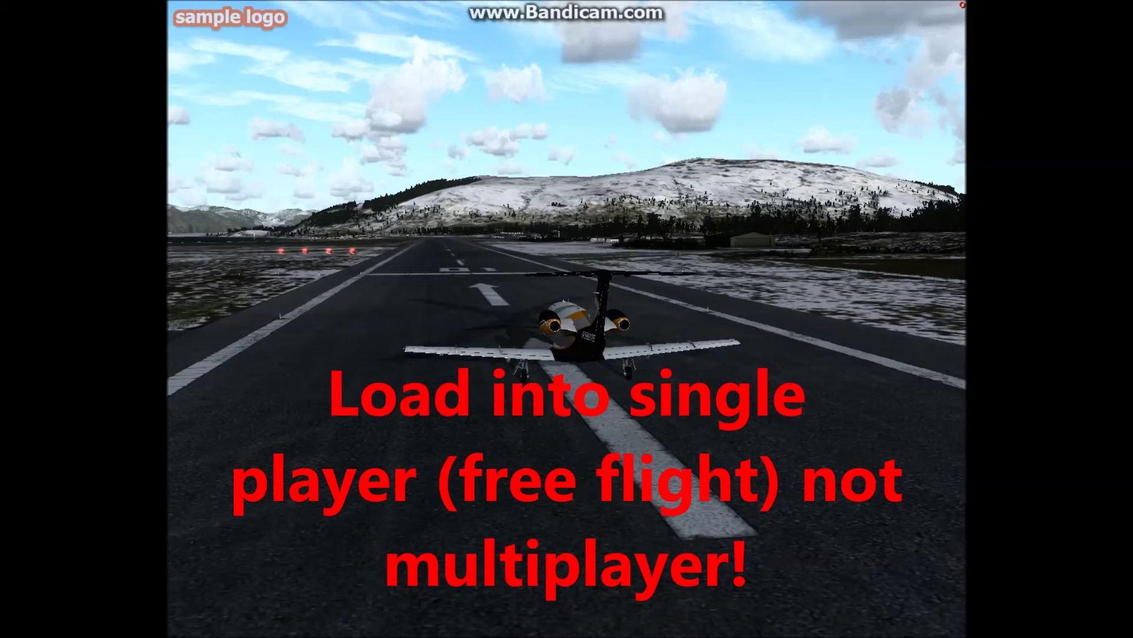
Step: Bring the BFSG FSD Proxy window into view over the simulator and start the proxy
left_click_drag(12, 121, 508, 110)
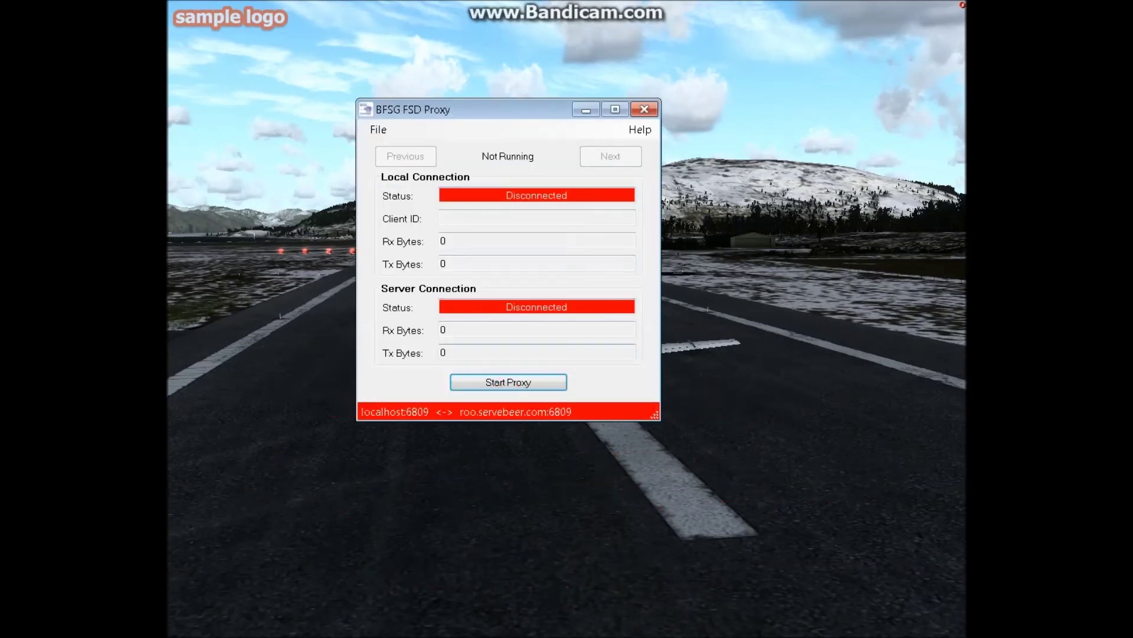
left_click(508, 382)
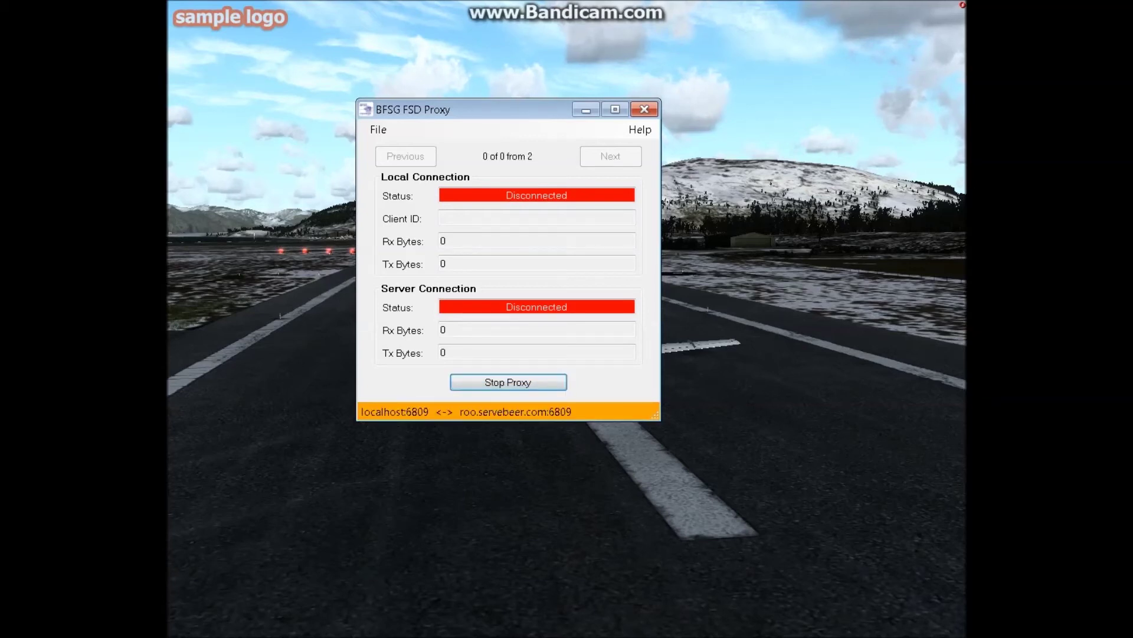
Step: Switch to vPilot and connect to the network with the aircraft type code LJ45
key("alt+Tab")
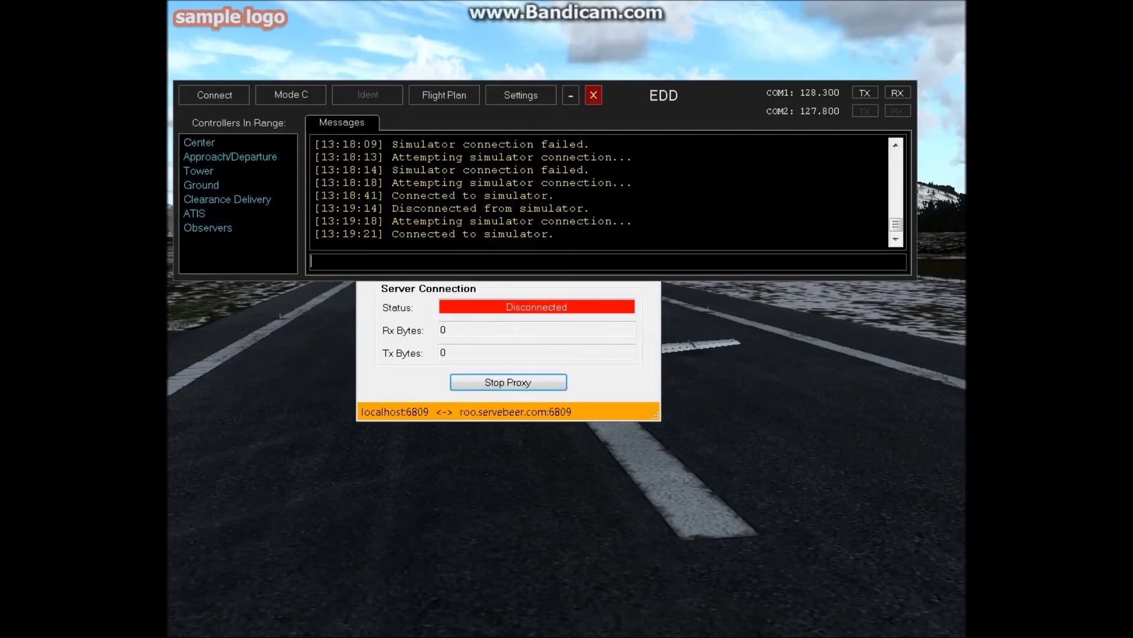
left_click(214, 95)
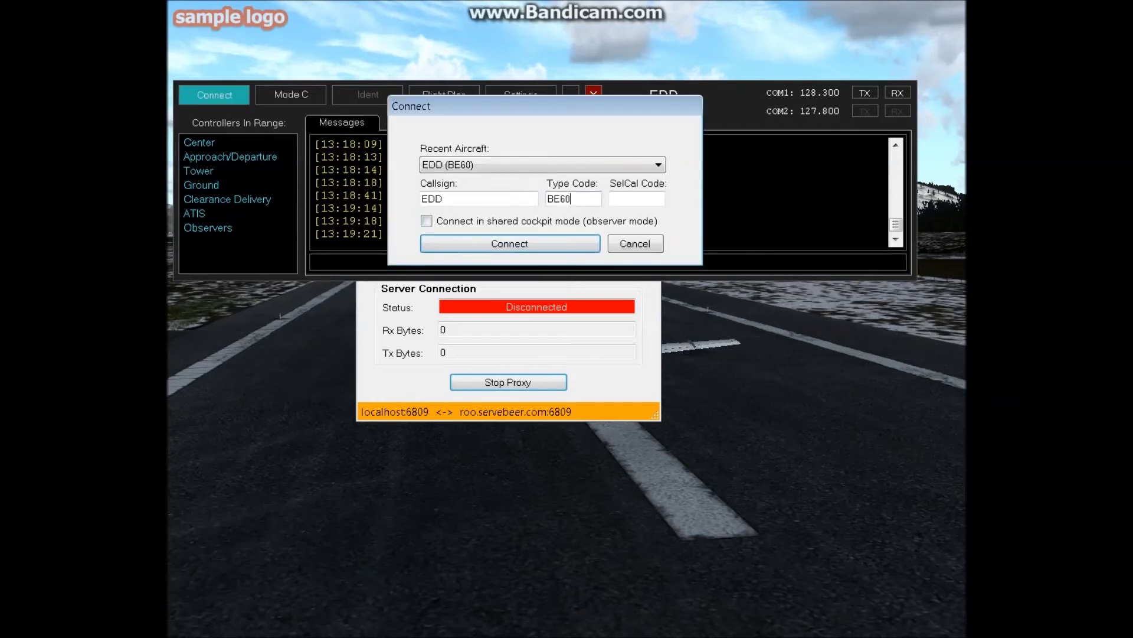
left_click_drag(572, 199, 547, 199)
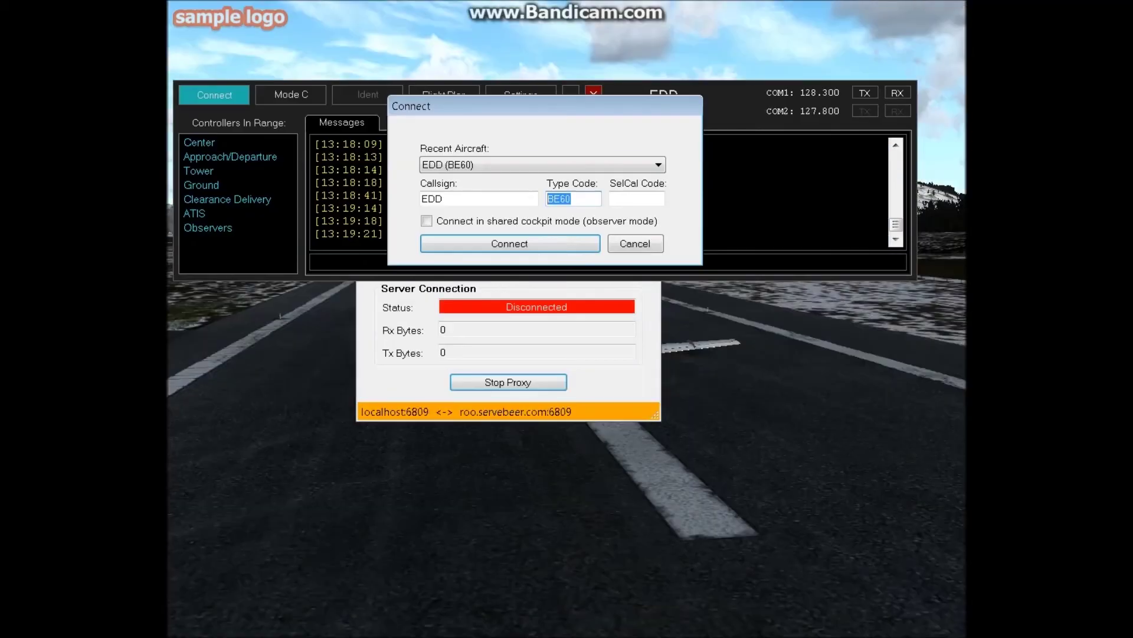
type("LJ45")
key("Return")
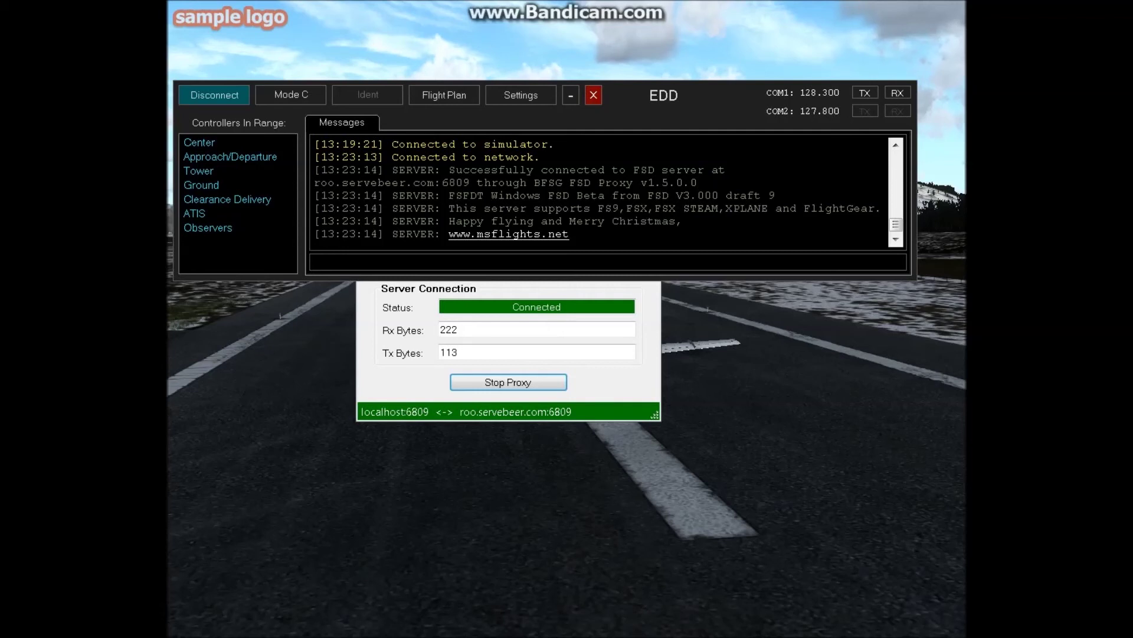
Step: Minimise the vPilot and BFSG FSD Proxy windows to clear the simulator view
left_click(571, 95)
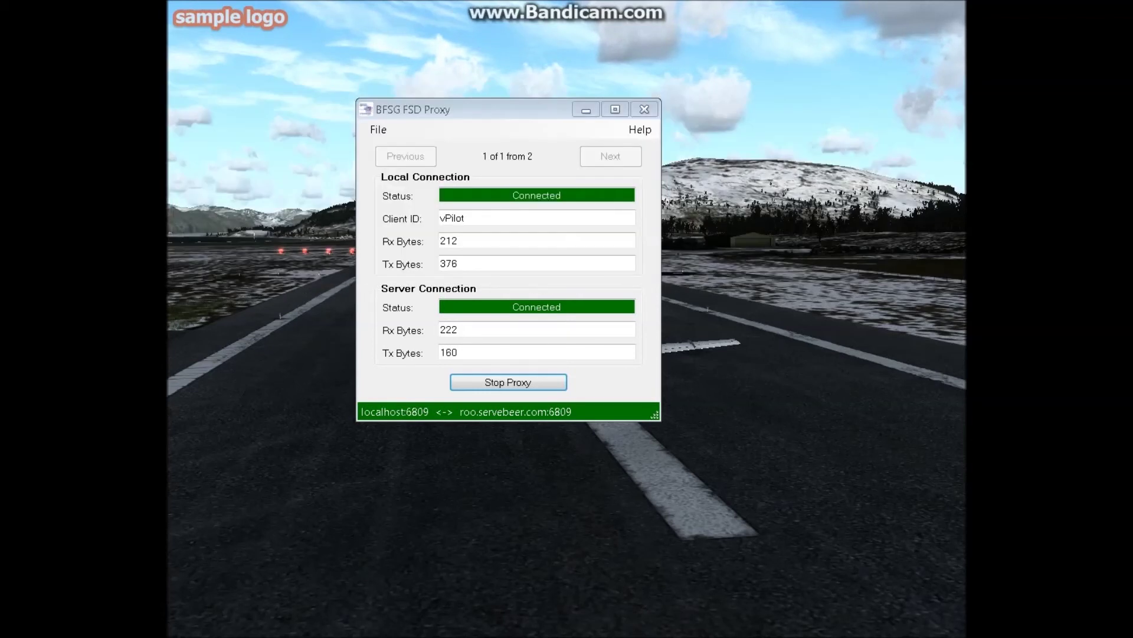
left_click(586, 109)
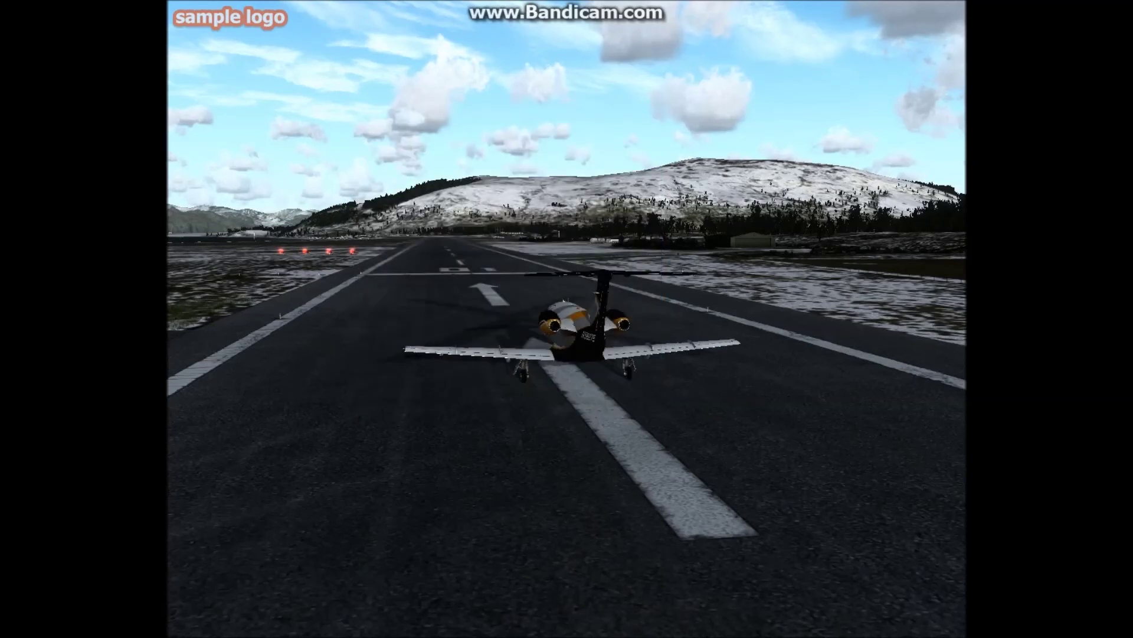
Step: Bring vPilot back into view, disconnect from the network and reconnect with the aircraft type code BE58
left_click_drag(711, 100, 737, 81)
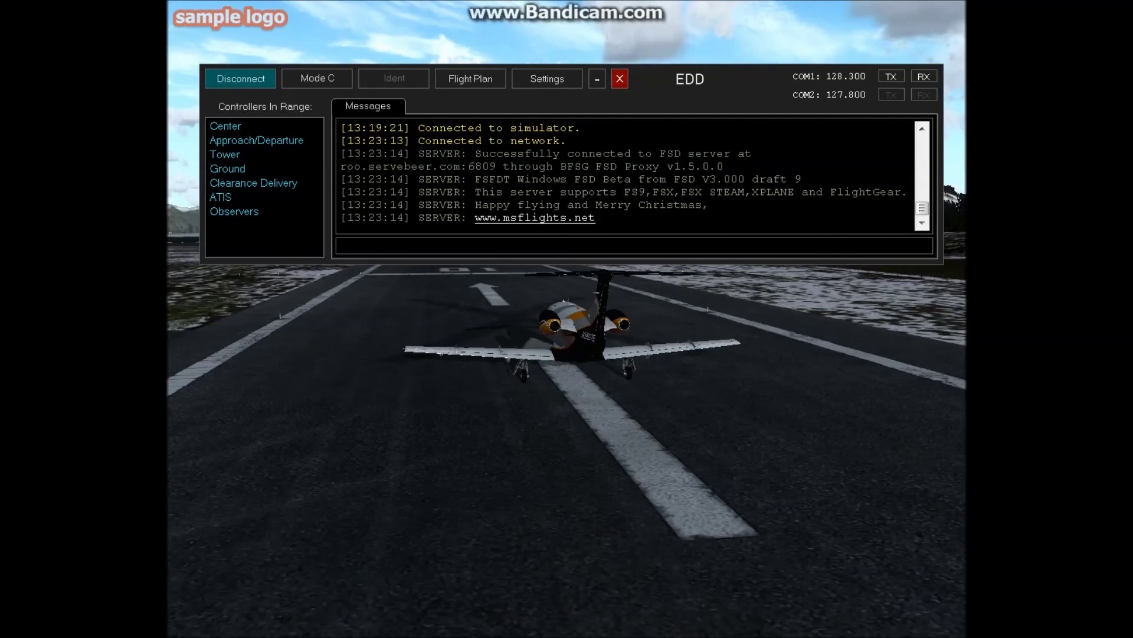
left_click(241, 79)
left_click(241, 79)
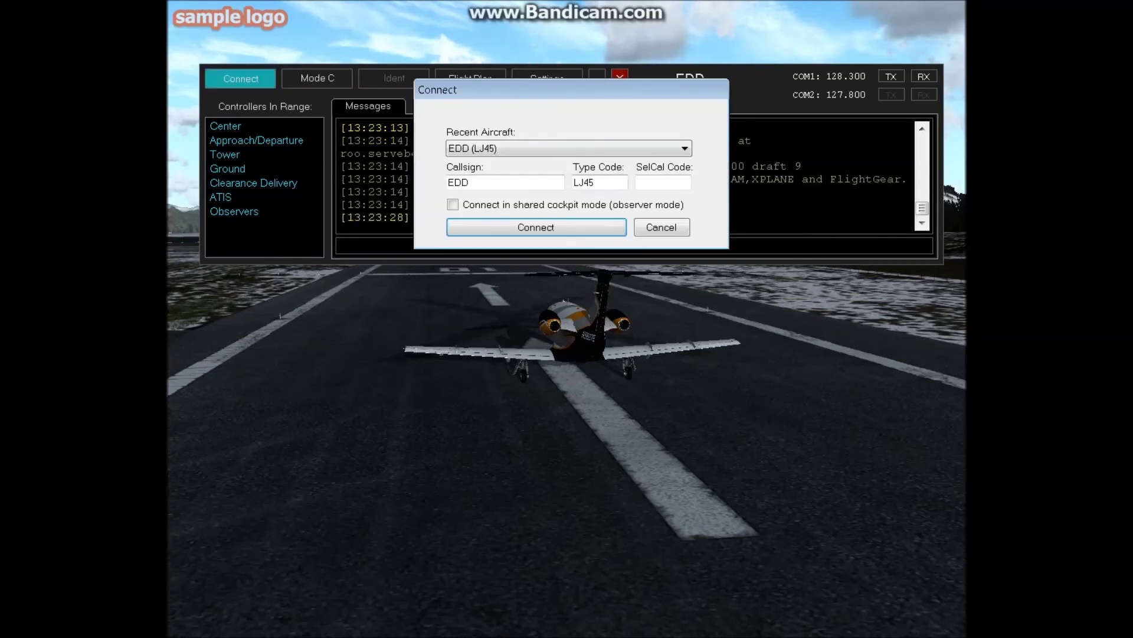
key("Tab")
type("BE58")
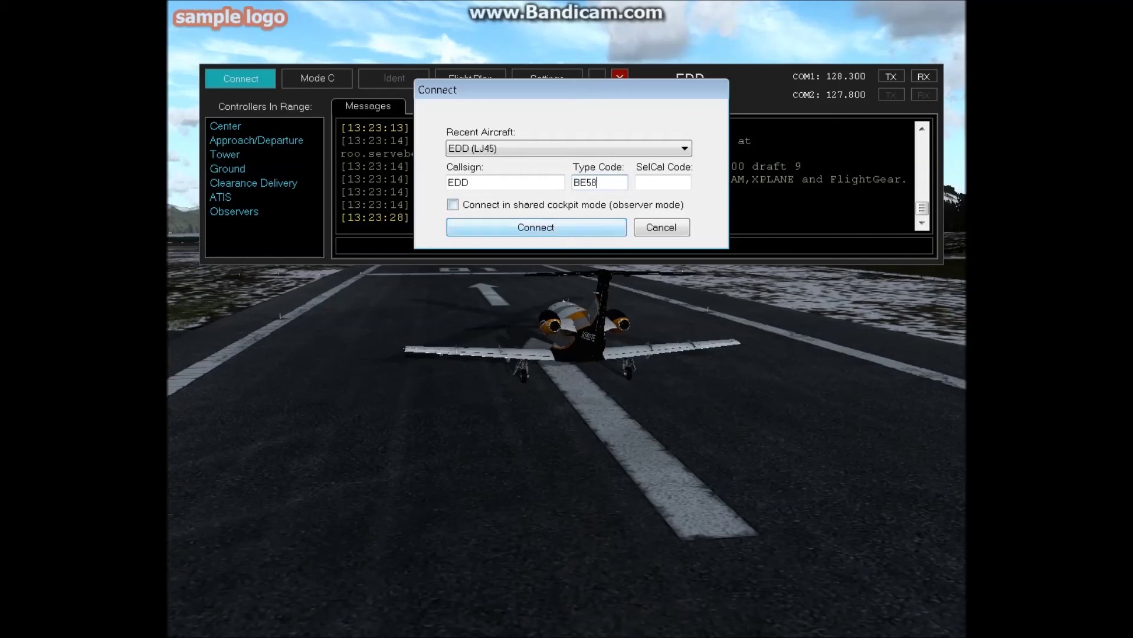
key("Return")
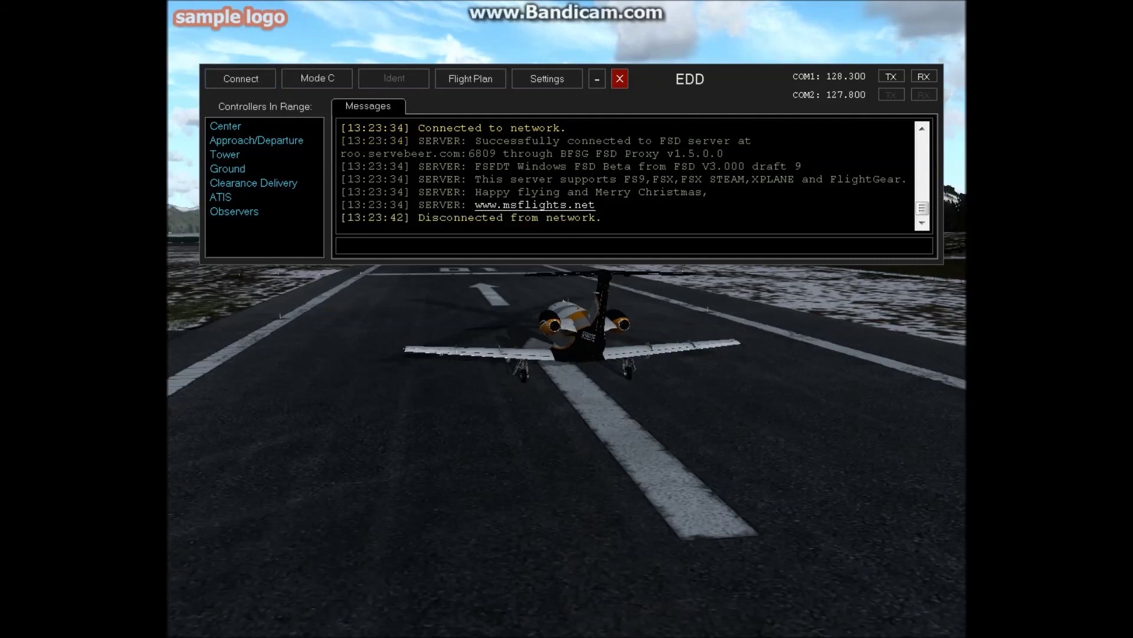
Step: Disconnect from the network and close vPilot
left_click(620, 78)
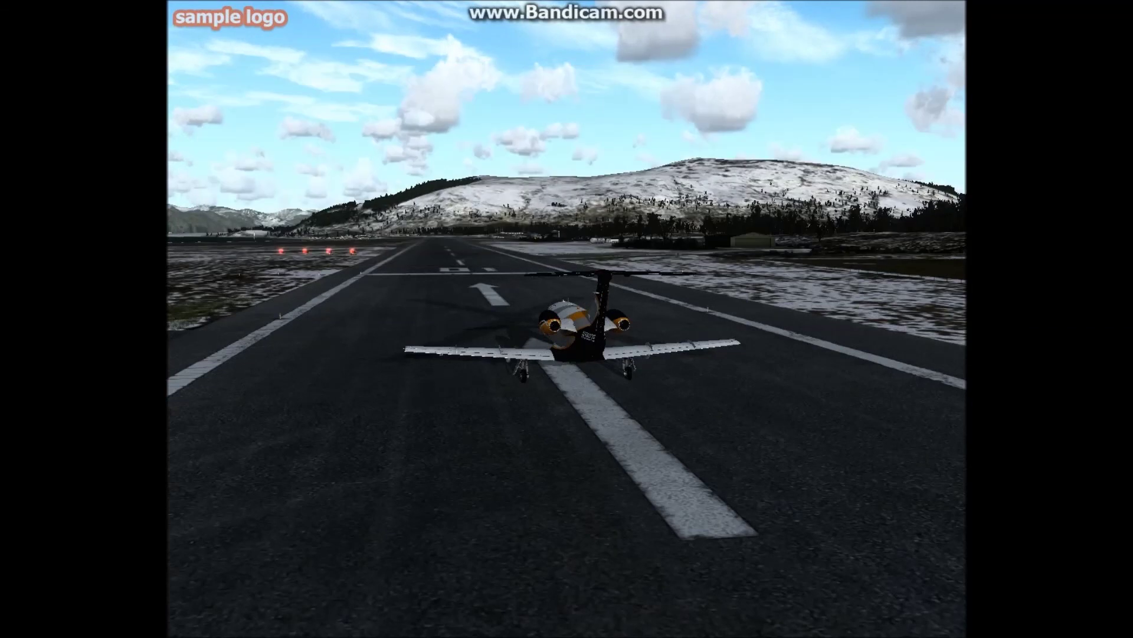